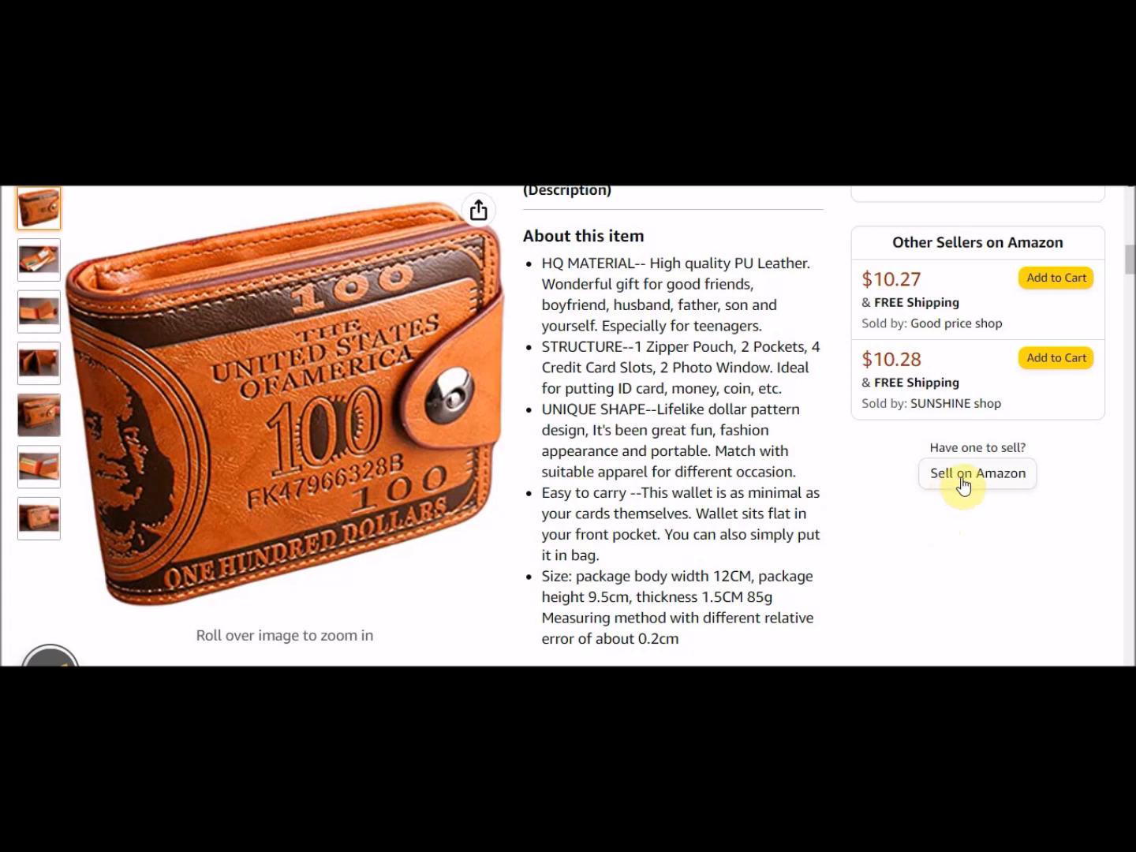
# Open the Sell on Amazon offer form for the leather dollar wallet listing.
pyautogui.click(963, 481)
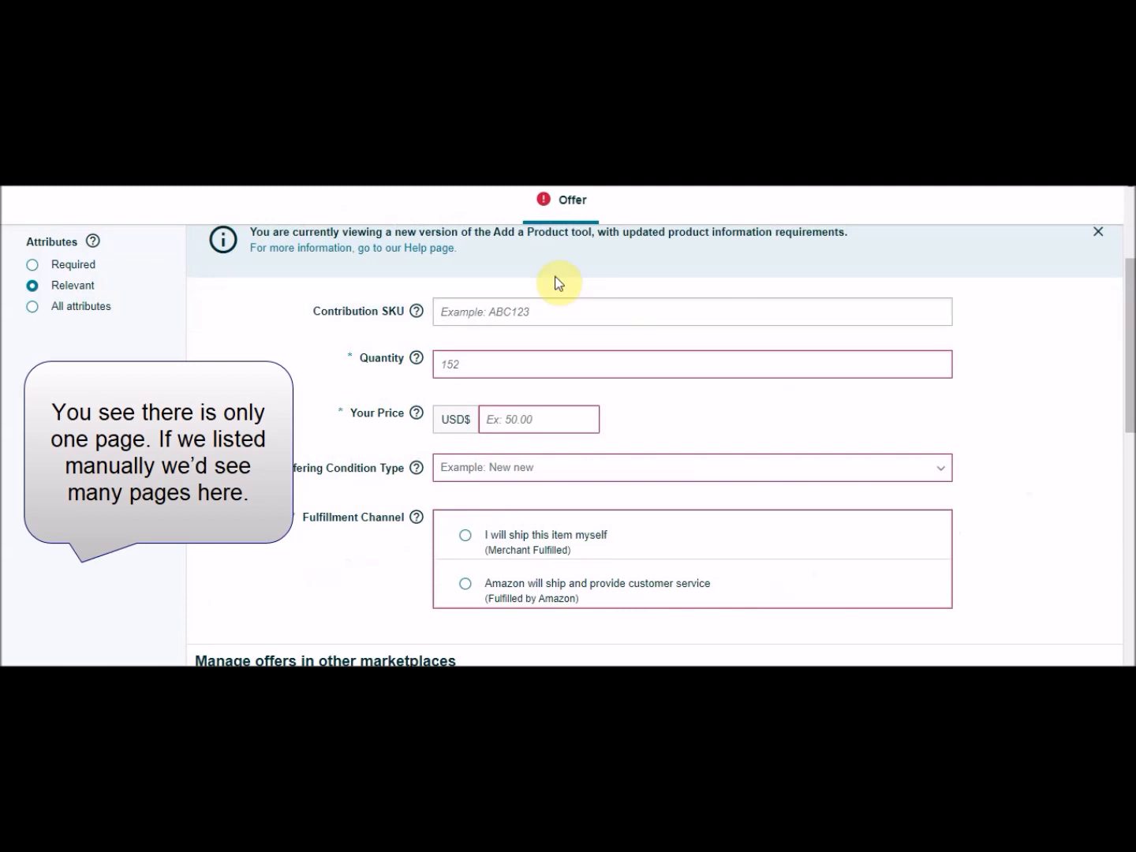
pyautogui.scroll(-1, 494, 326)
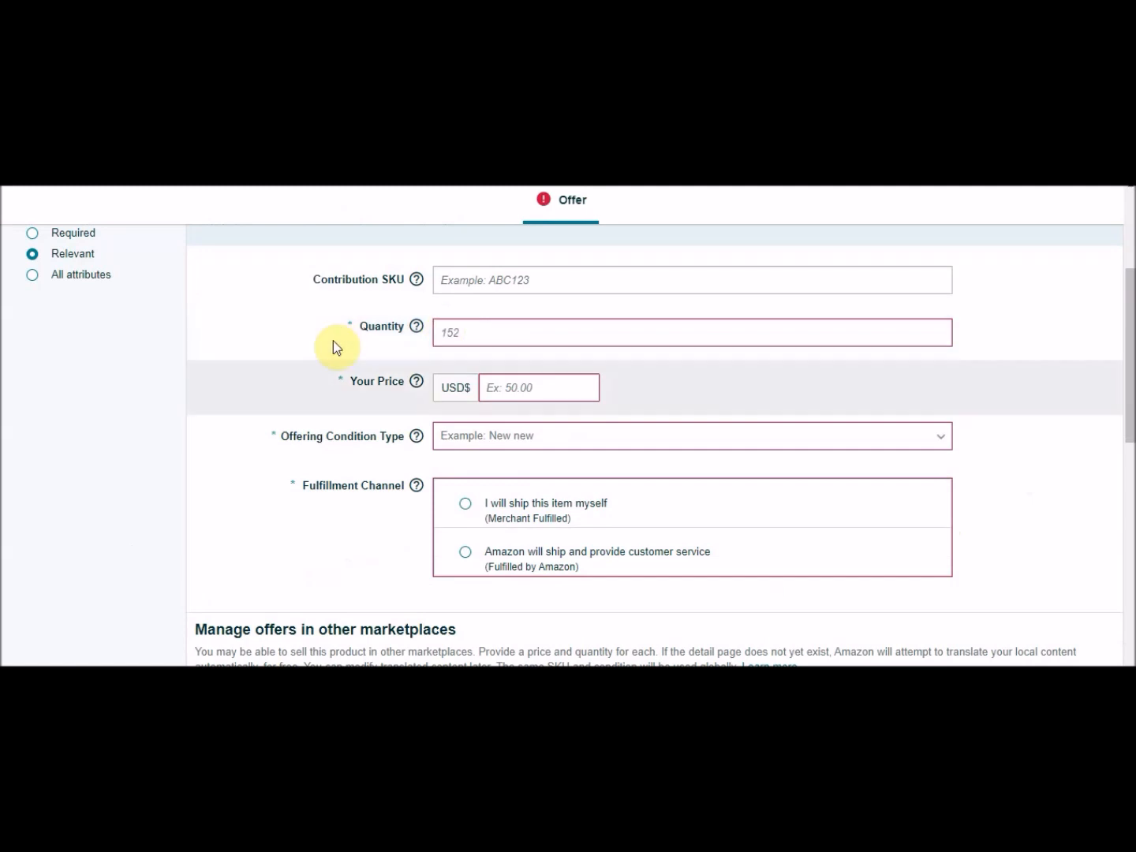
pyautogui.scroll(-1, 480, 339)
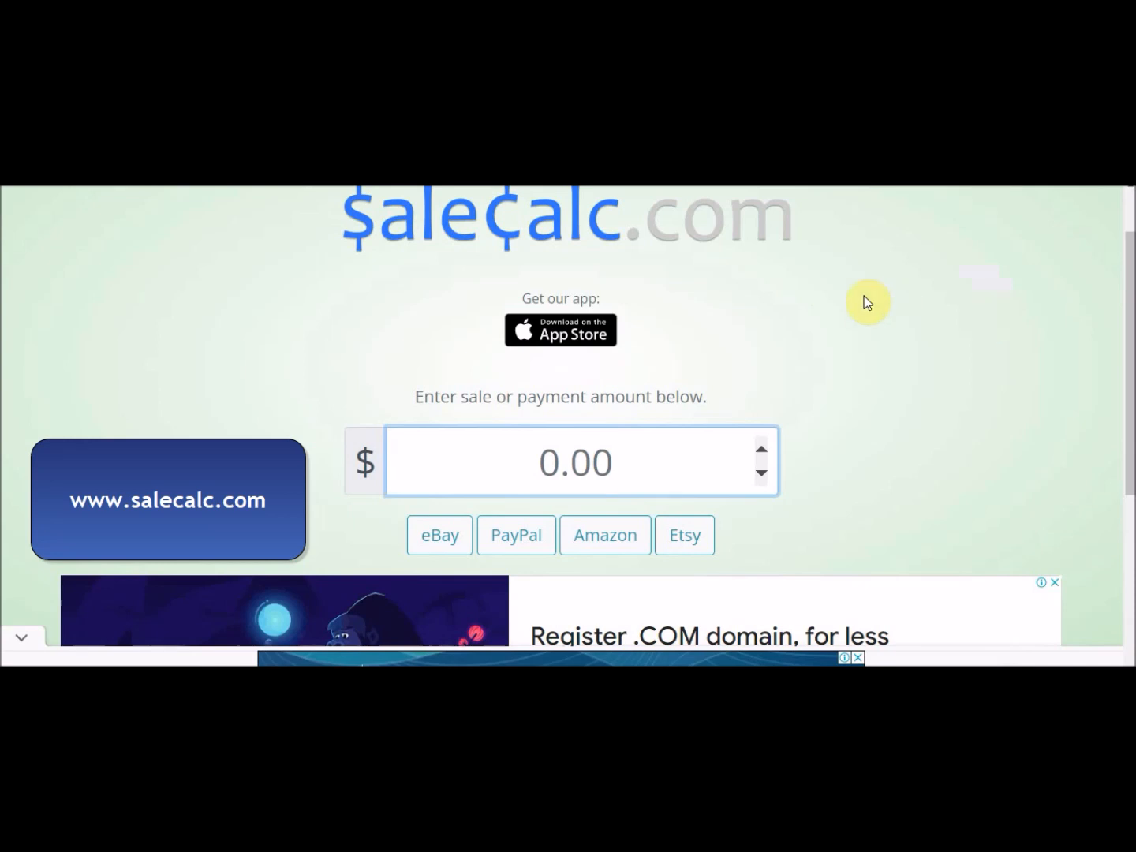
# Open the Amazon fee and profit calculator on salecalc.com and dismiss the ad.
pyautogui.click(630, 539)
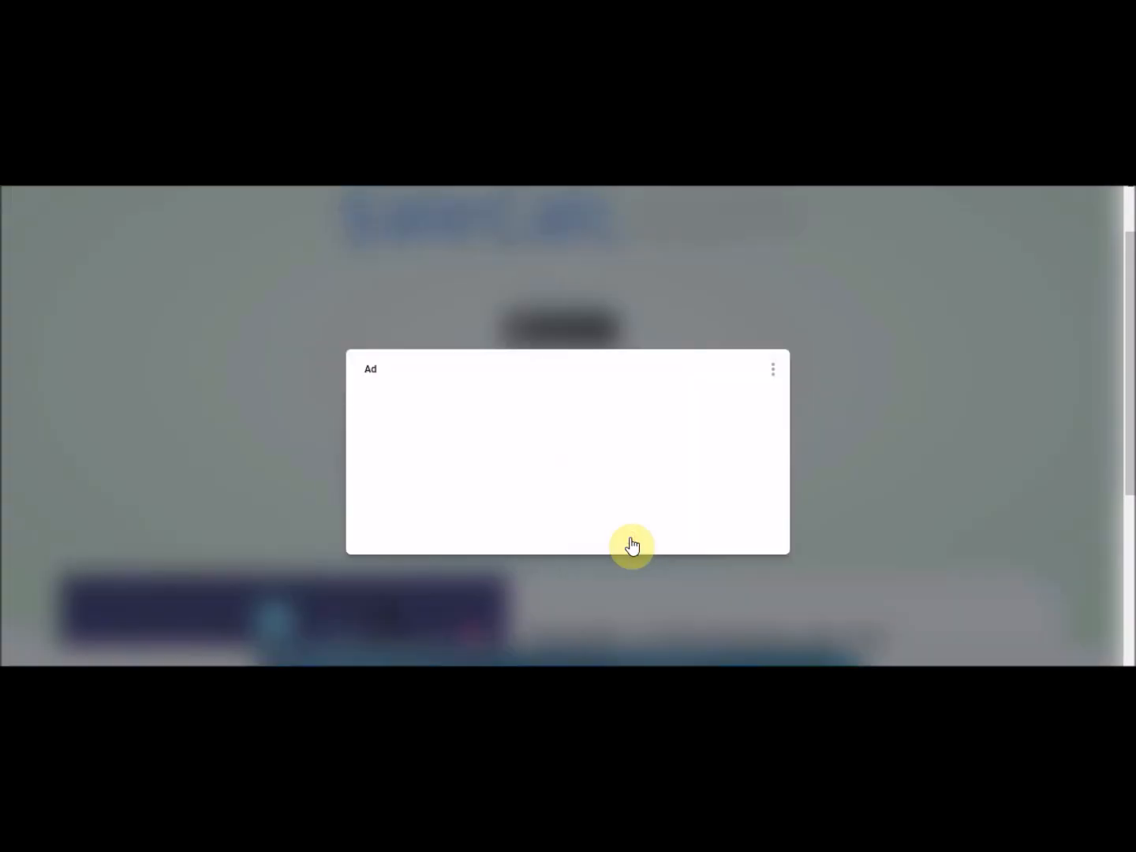
pyautogui.click(610, 518)
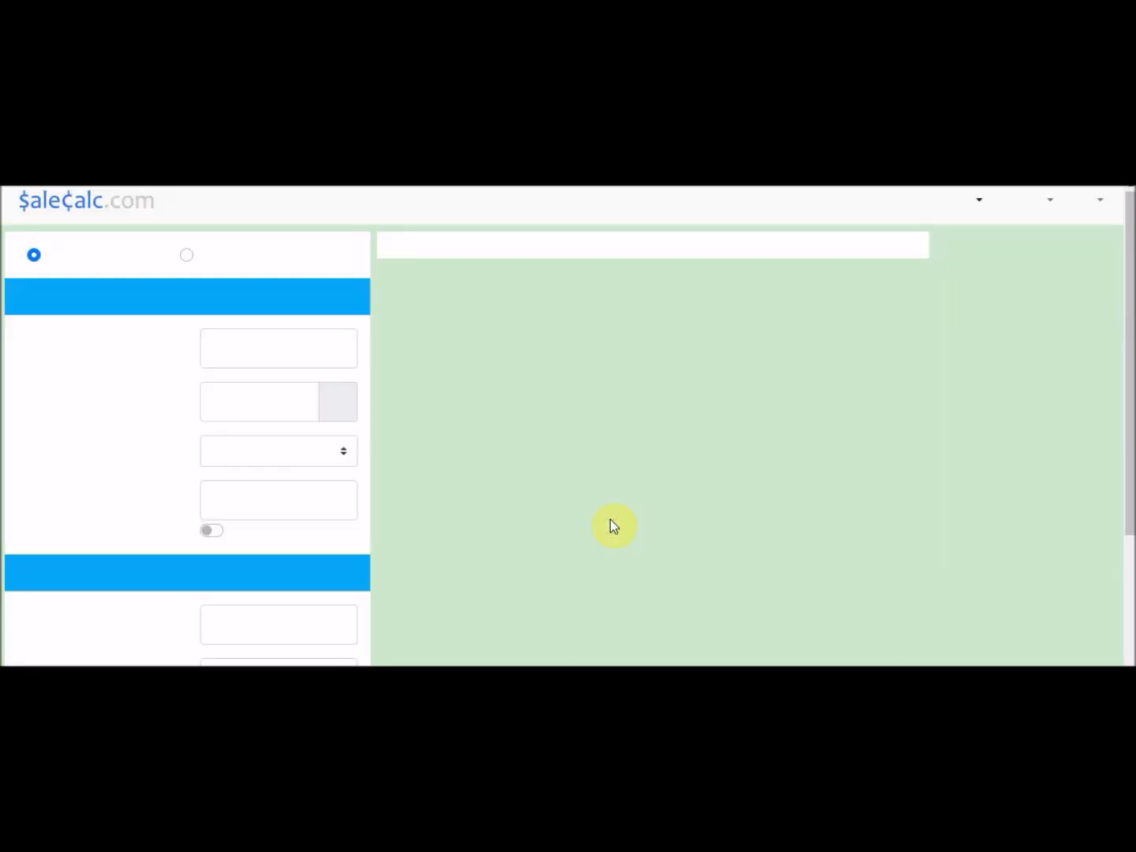
pyautogui.scroll(-3, 612, 528)
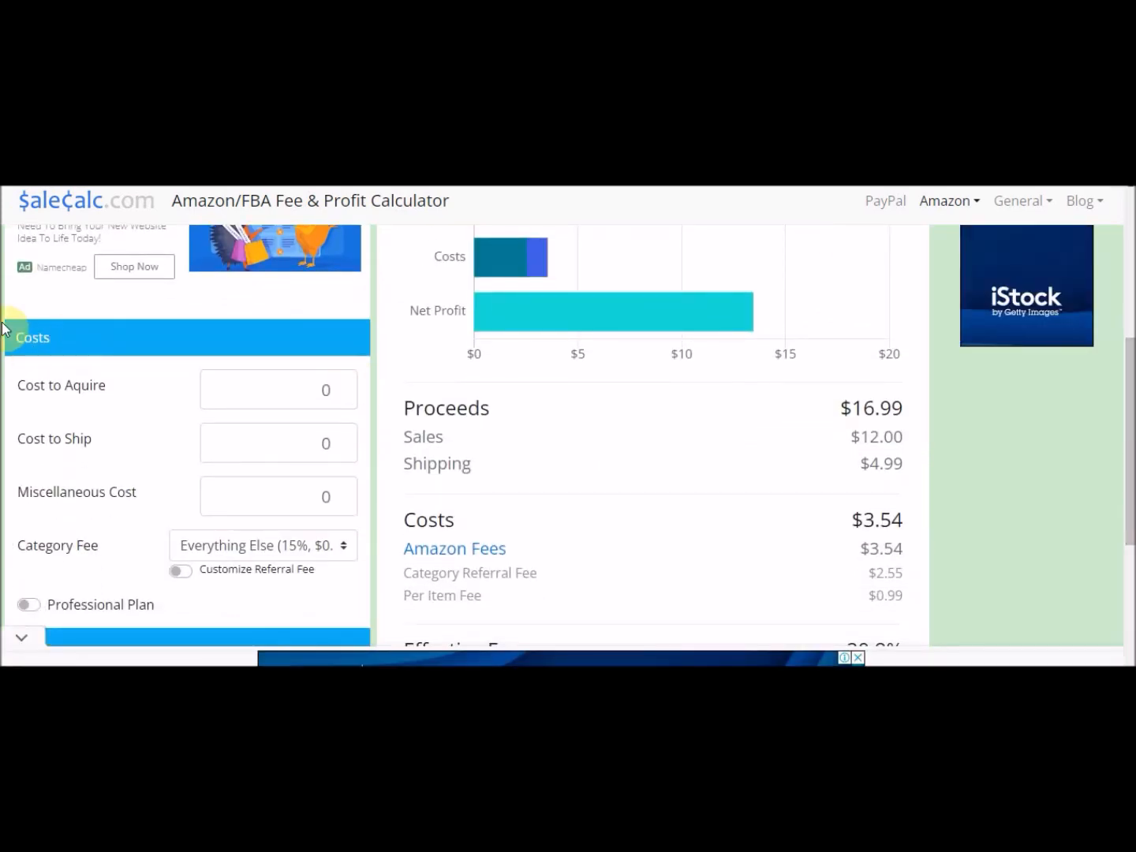
pyautogui.scroll(-1, 982, 335)
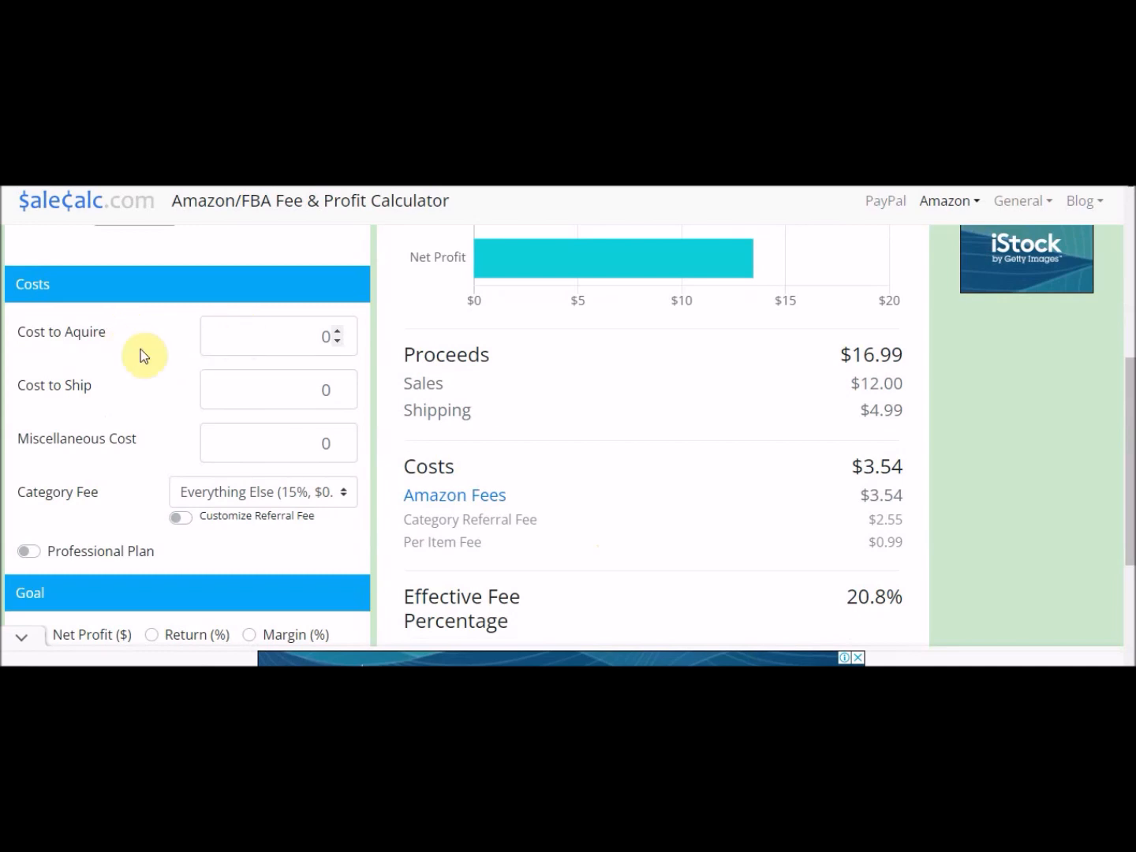
# Set the calculator's Cost to Aquire to 5.
pyautogui.click(266, 346)
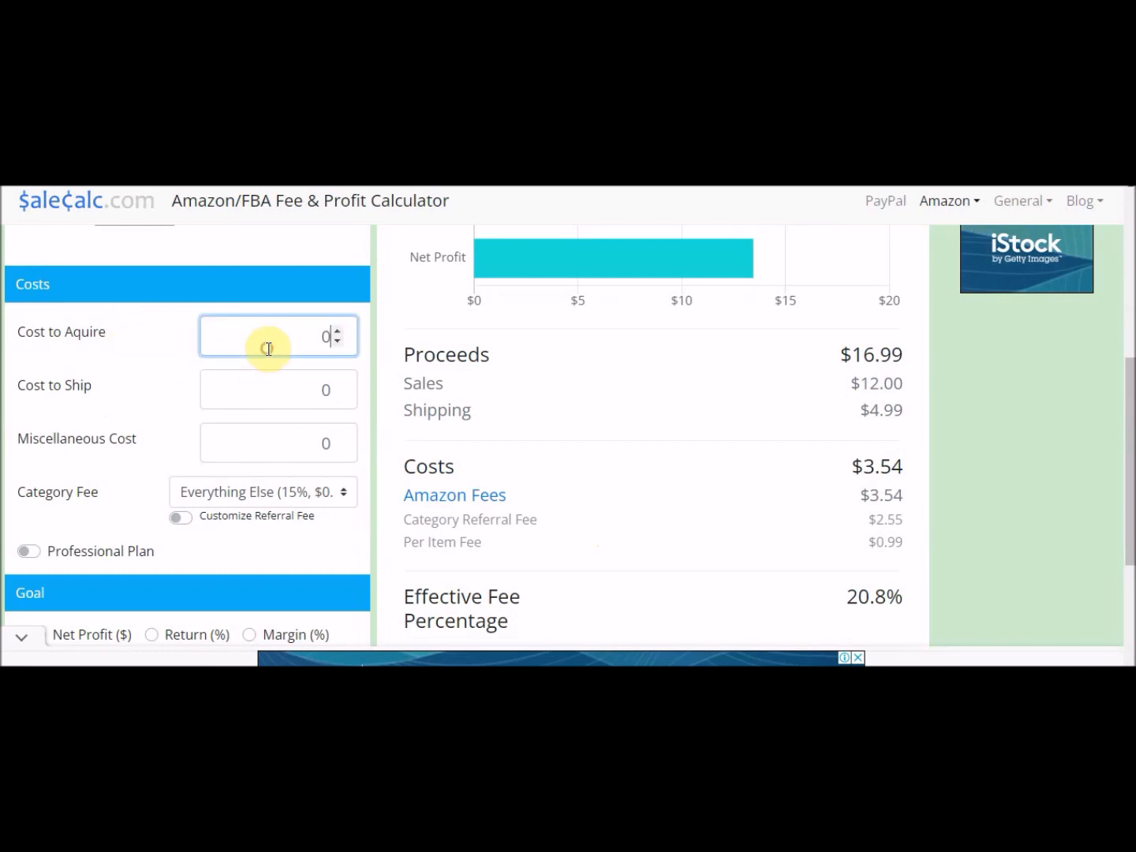
pyautogui.press('BackSpace')
pyautogui.write('5')
pyautogui.tripleClick(146, 337)
pyautogui.click(148, 337)
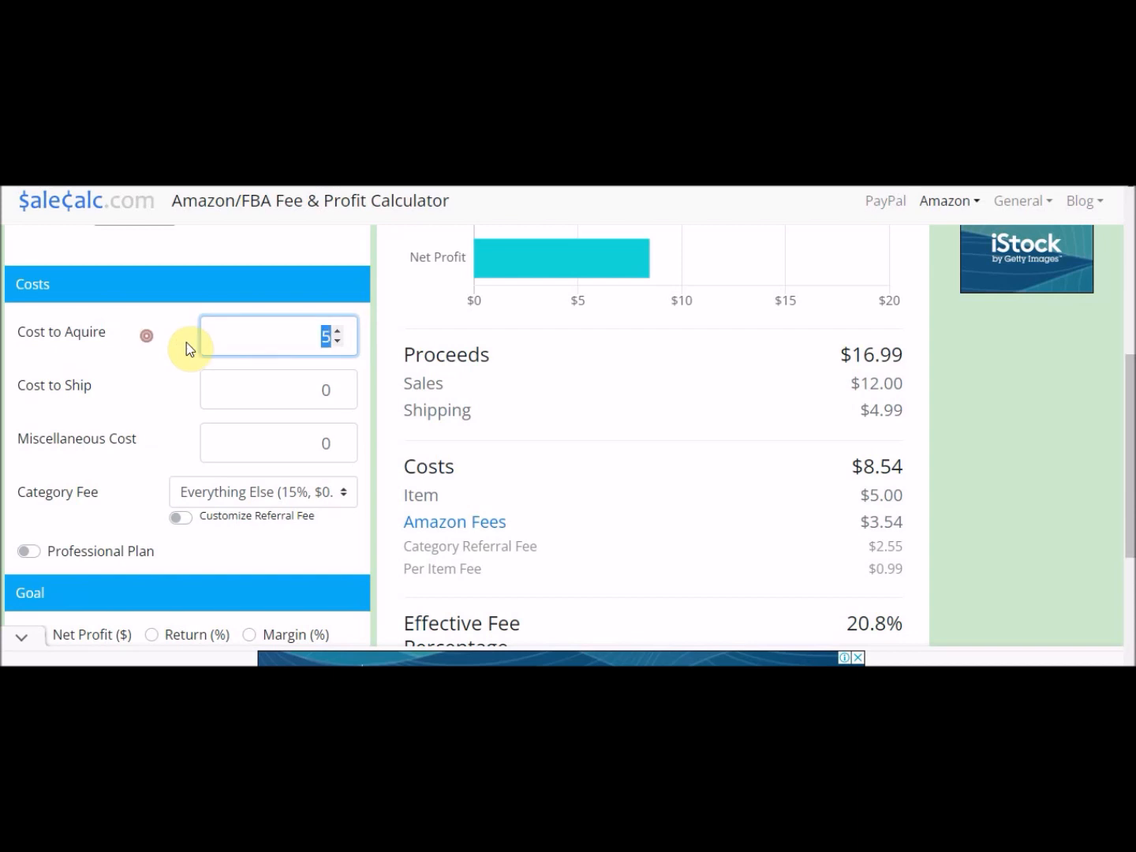
pyautogui.click(175, 343)
pyautogui.click(257, 331)
# Set the Cost to Ship to 2.
pyautogui.click(170, 385)
pyautogui.write('2')
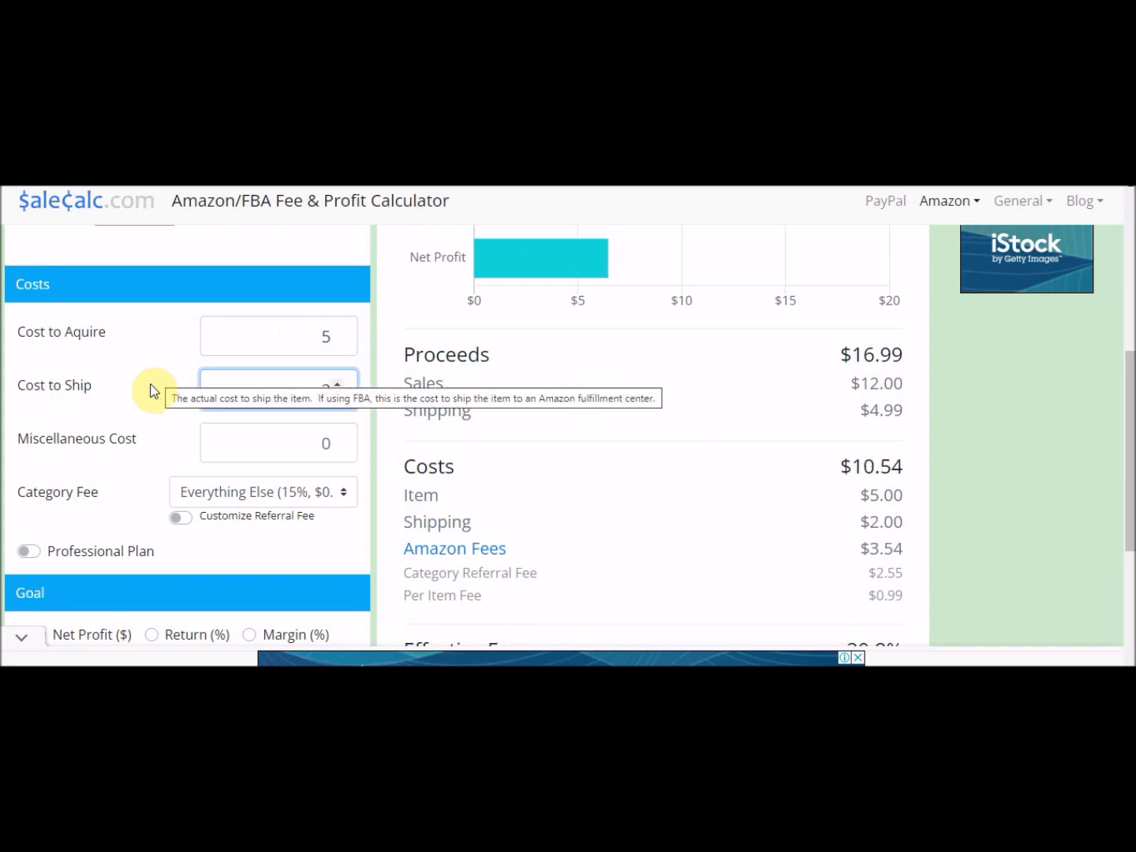
pyautogui.click(145, 395)
pyautogui.click(135, 407)
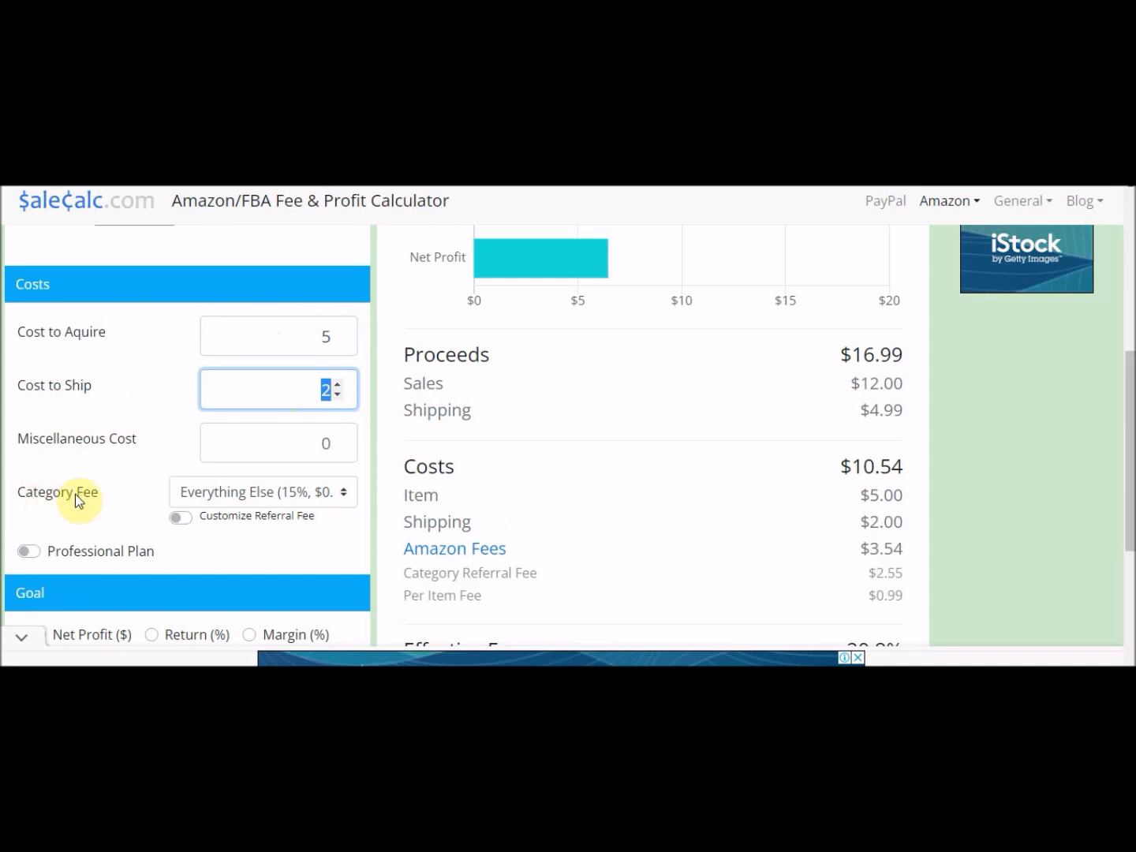
# Keep the Everything Else category fee and switch on the Professional Plan.
pyautogui.click(246, 494)
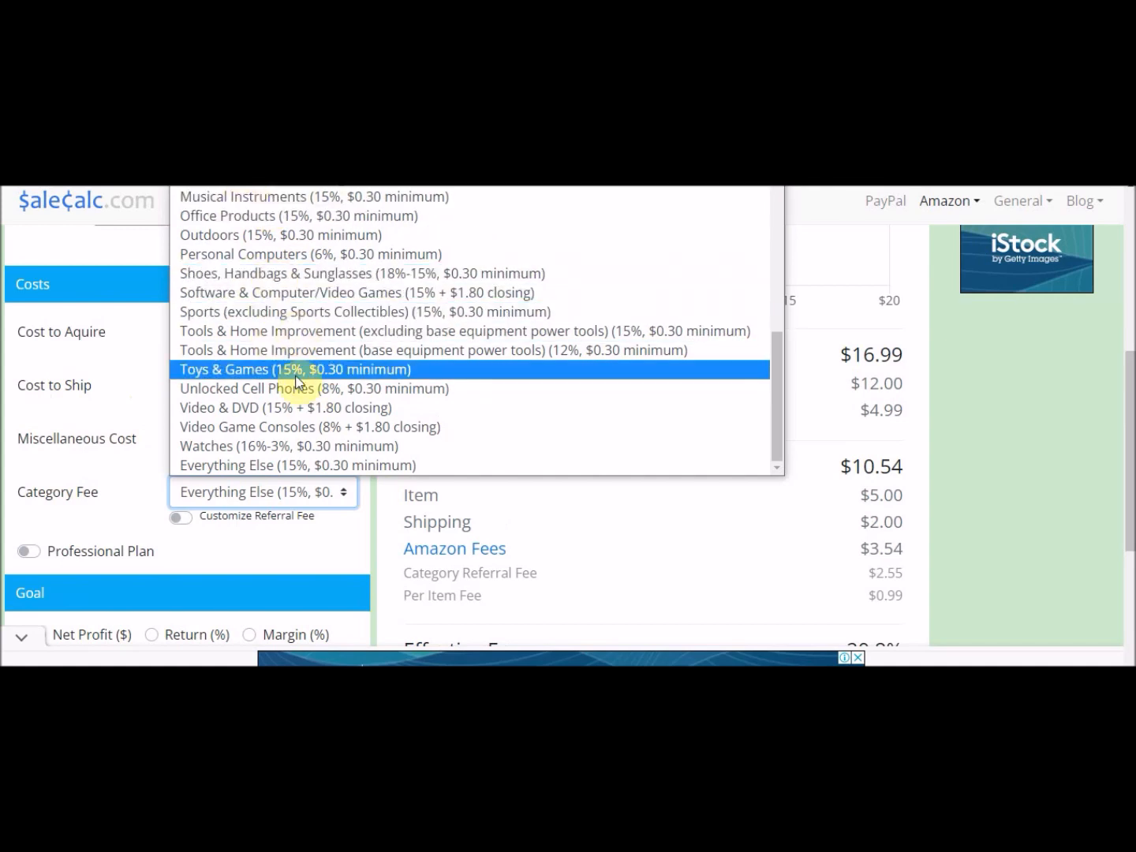
pyautogui.click(152, 469)
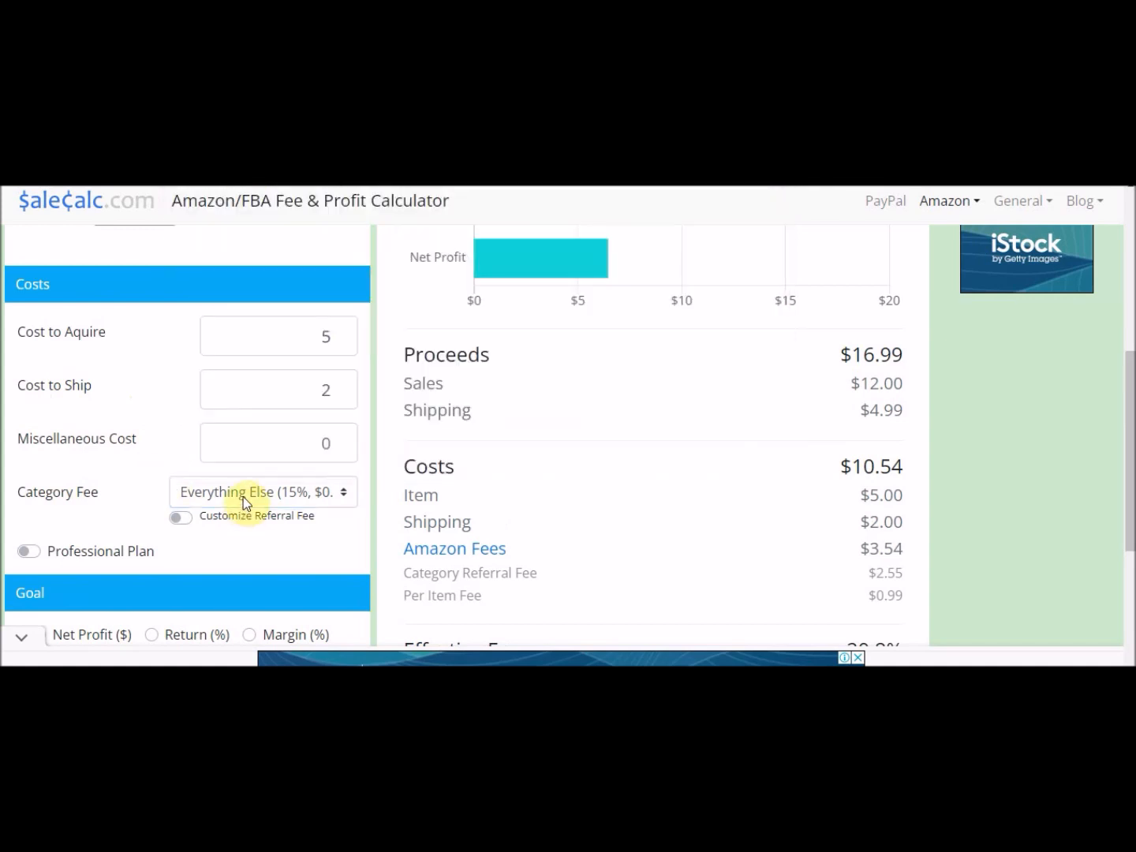
pyautogui.scroll(-1, 616, 352)
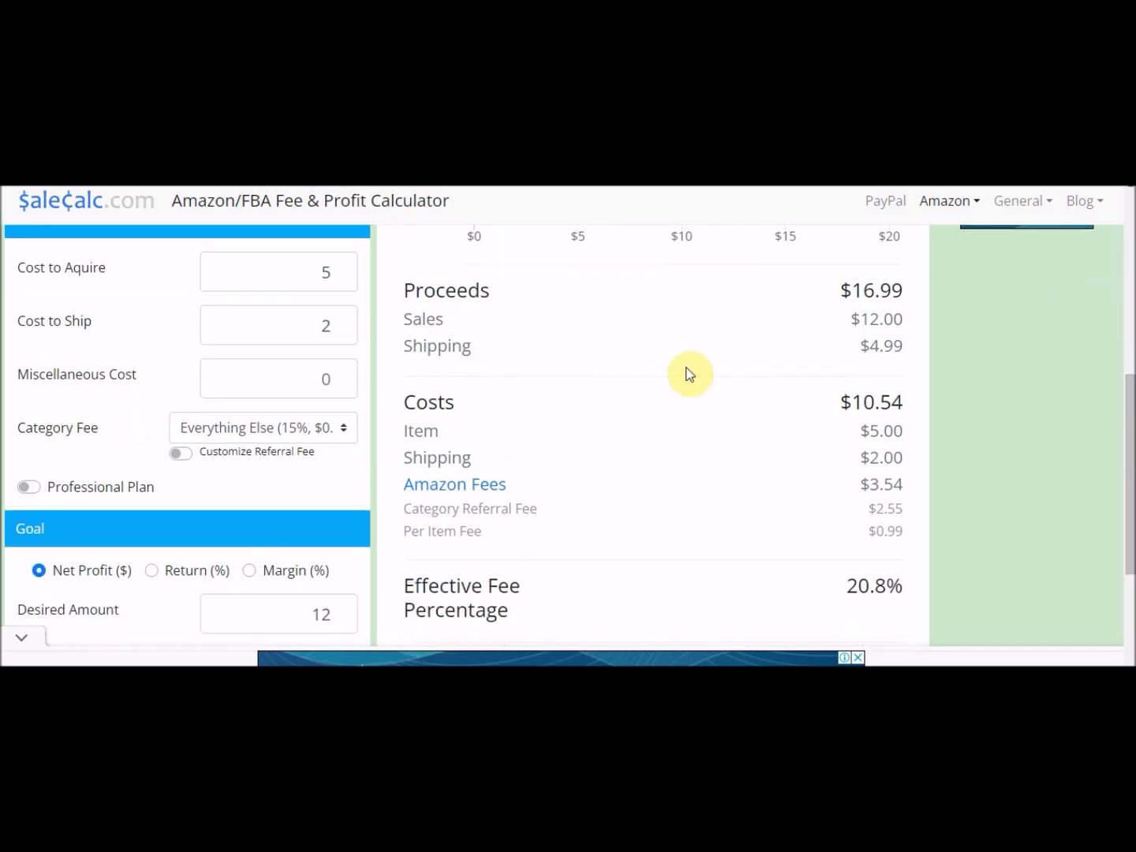
pyautogui.click(26, 486)
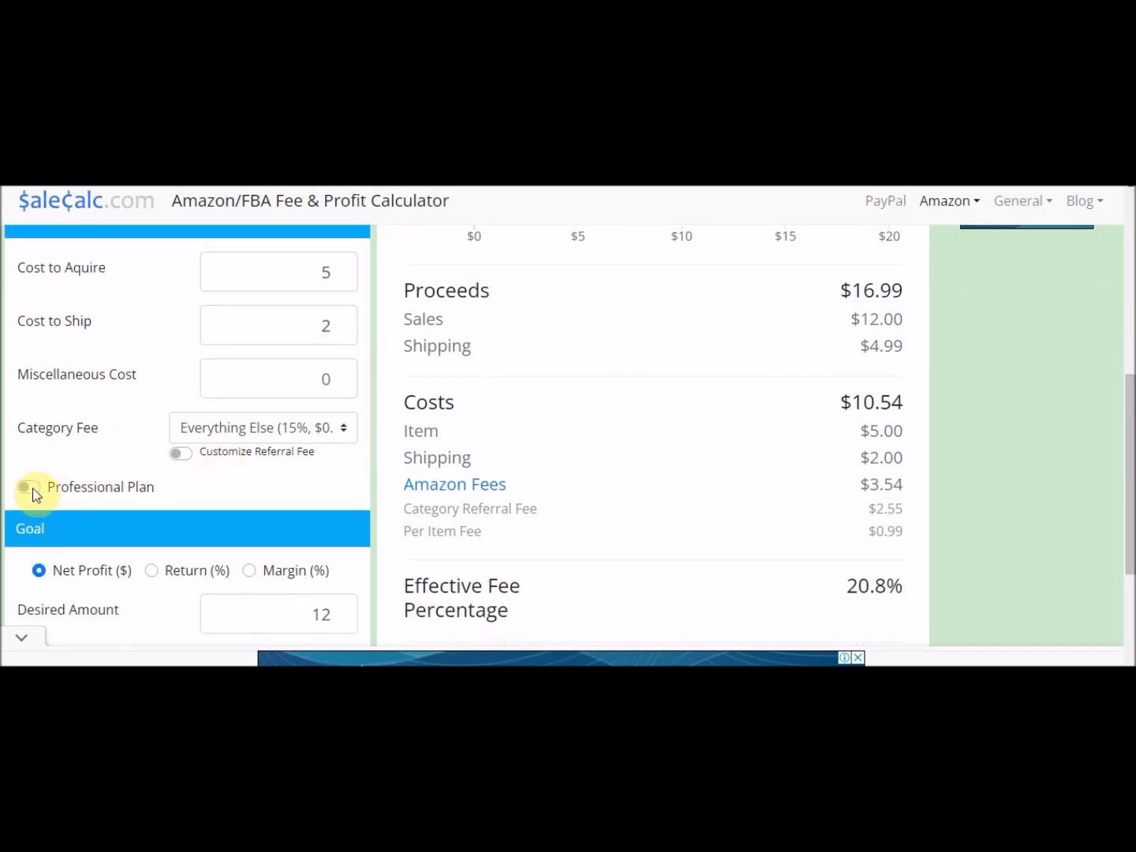
pyautogui.click(41, 487)
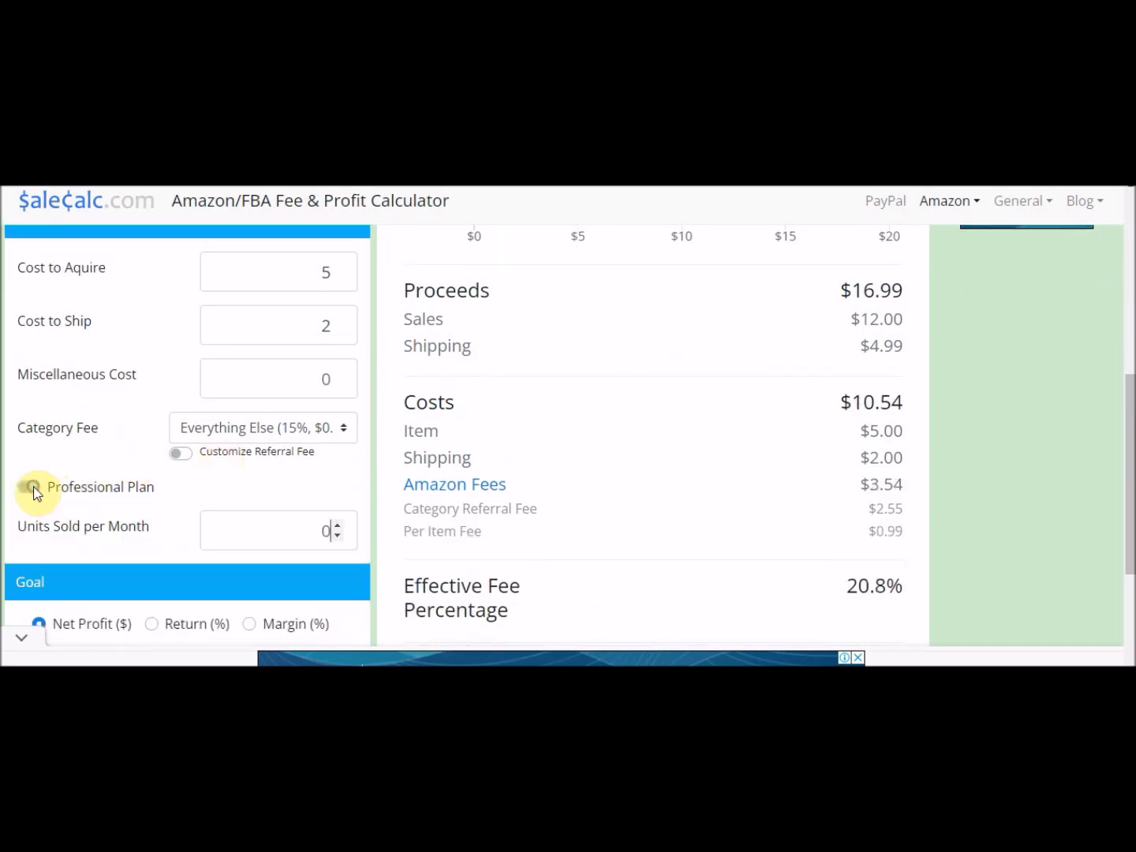
# Set the goal's Desired Amount of net profit to 4.
pyautogui.scroll(-2, 457, 336)
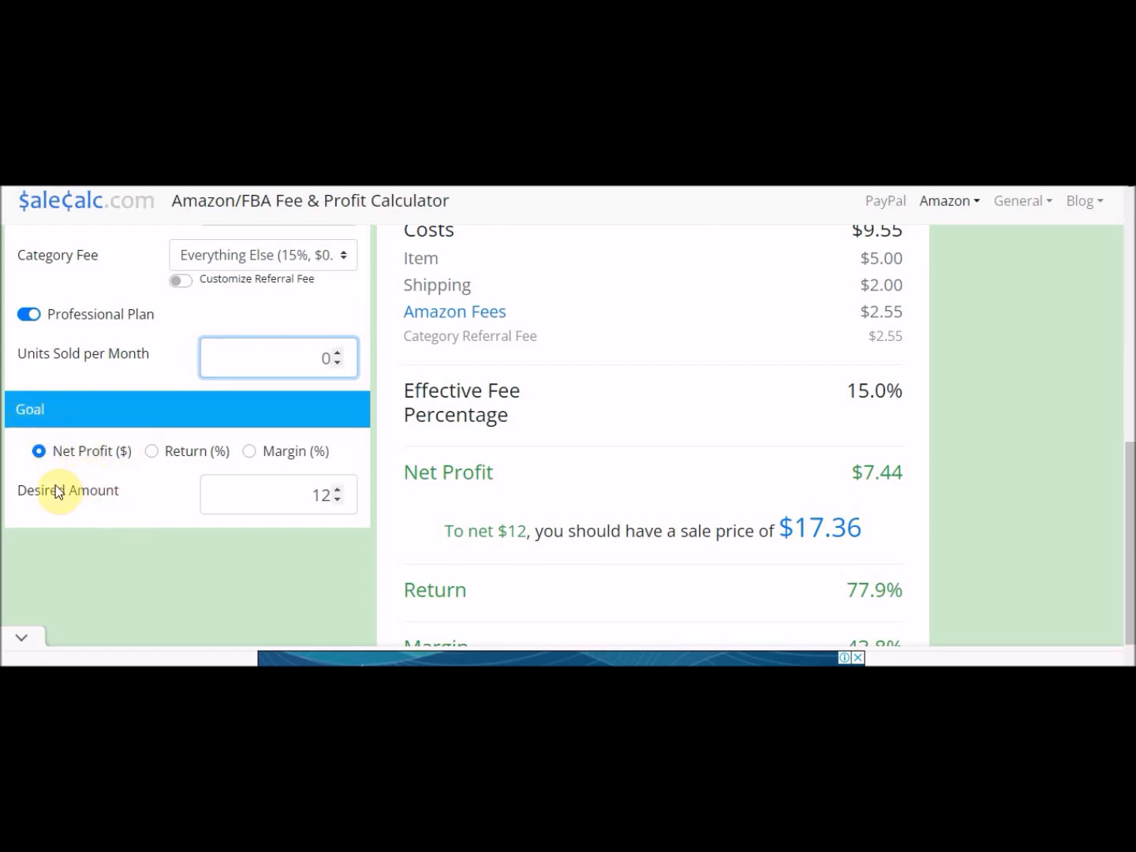
pyautogui.moveTo(17, 494); pyautogui.dragTo(115, 500)
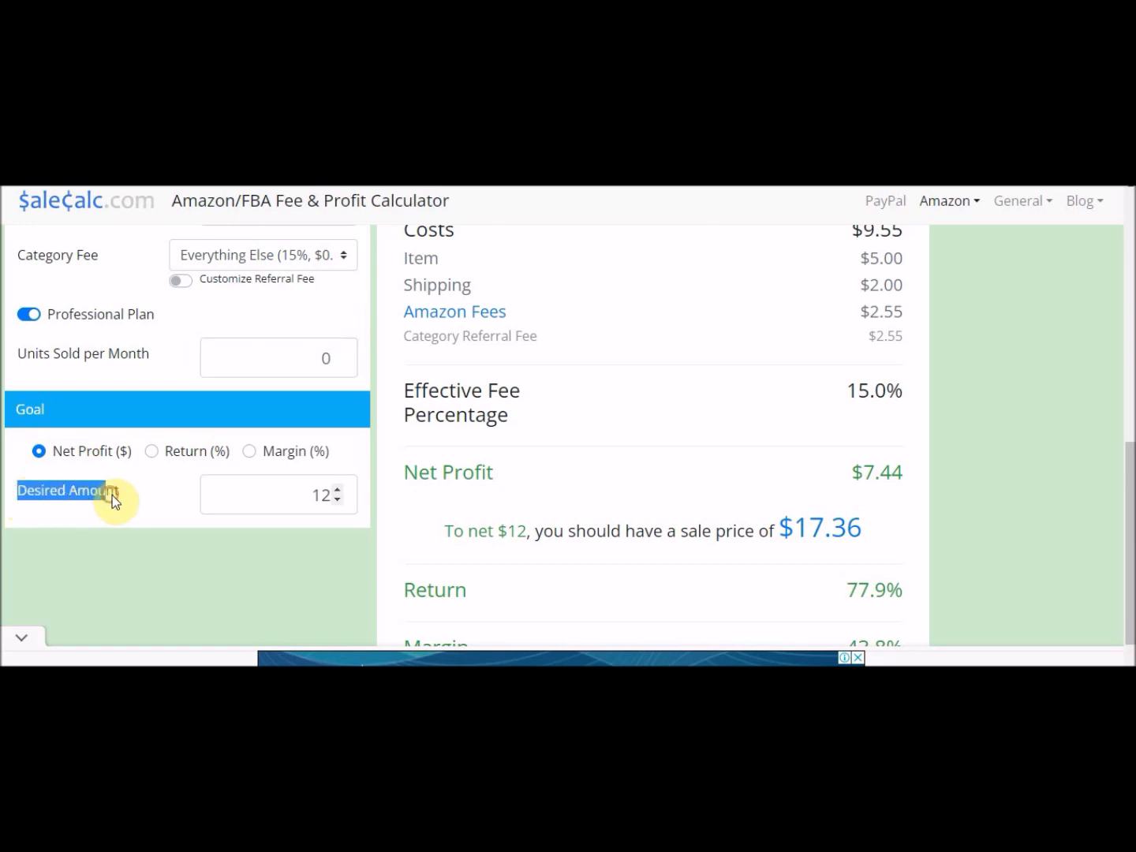
pyautogui.click(130, 494)
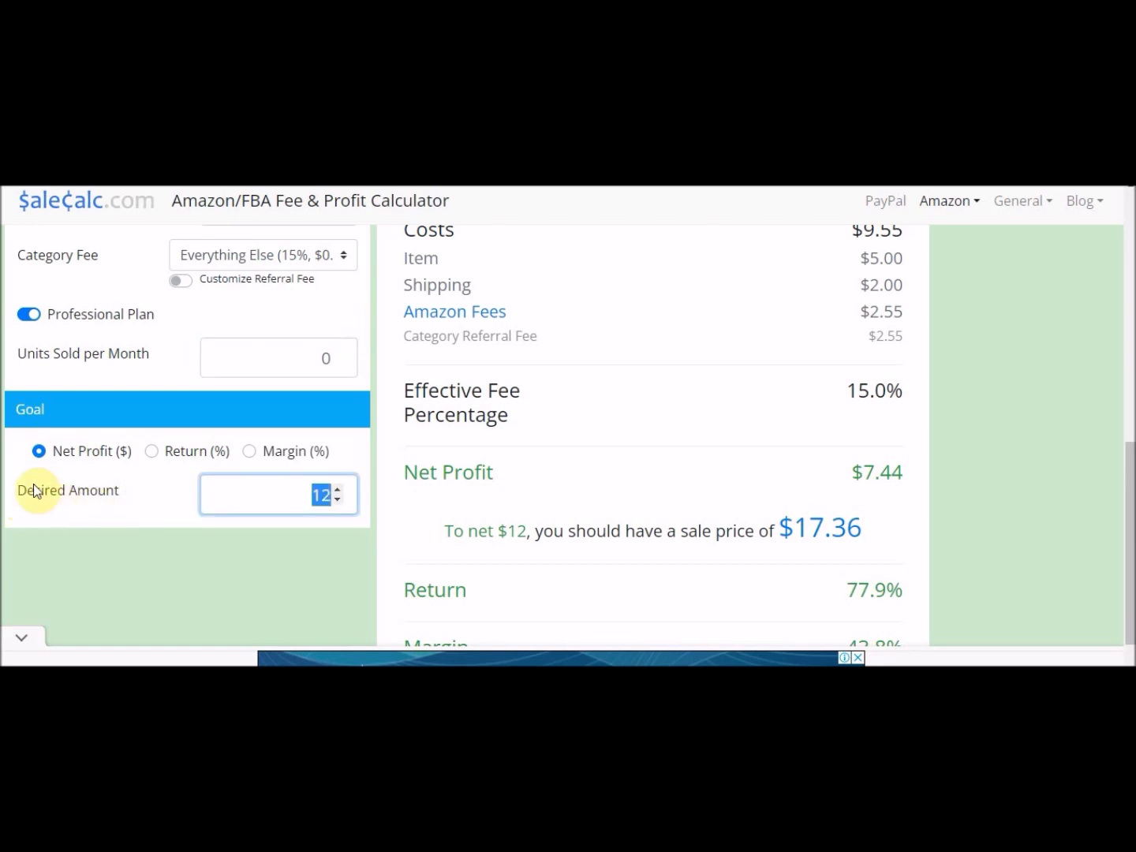
pyautogui.click(144, 487)
pyautogui.click(249, 500)
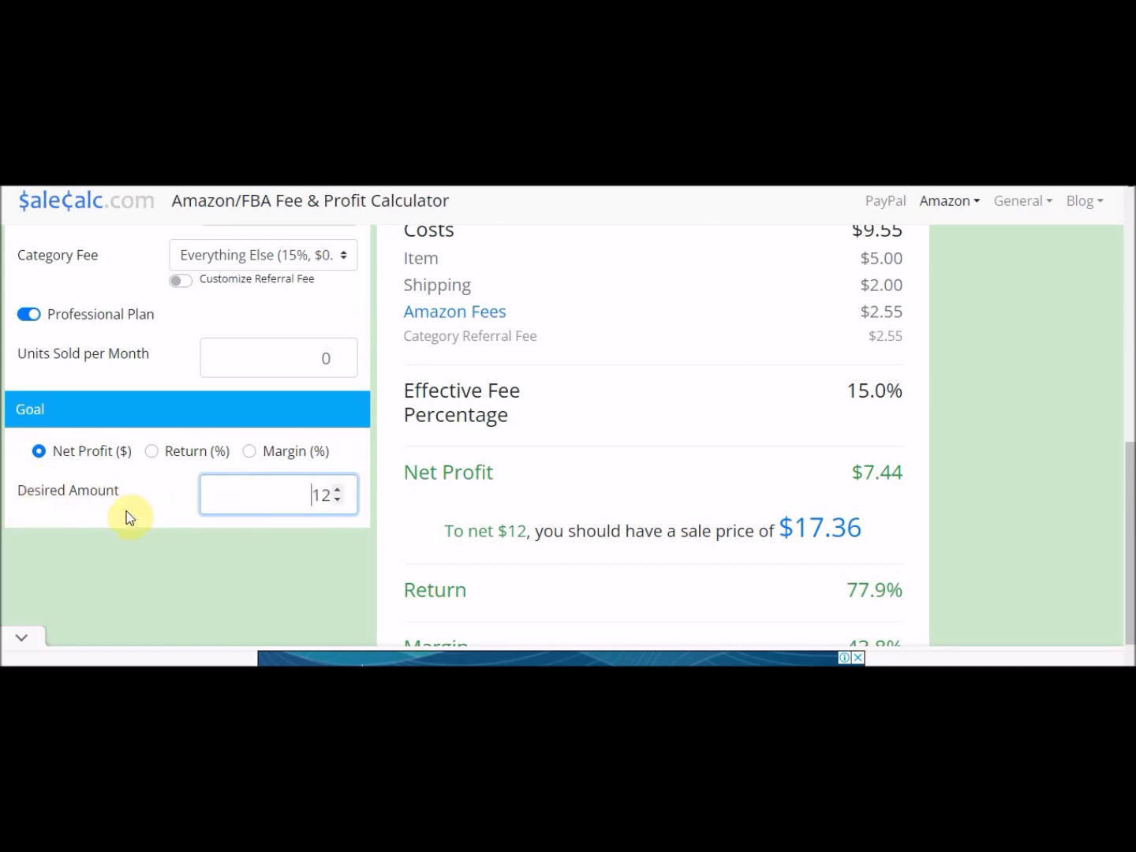
pyautogui.doubleClick(288, 498)
pyautogui.write('4')
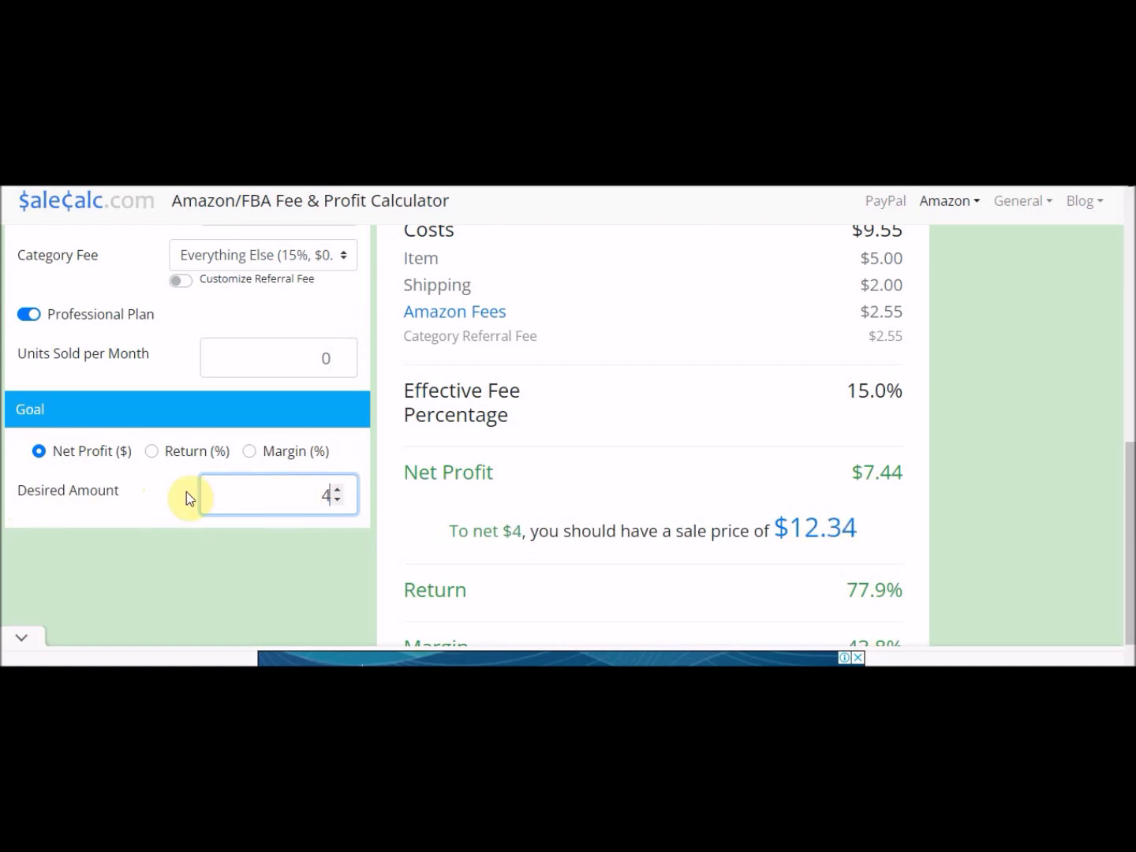
pyautogui.tripleClick(170, 490)
pyautogui.click(170, 490)
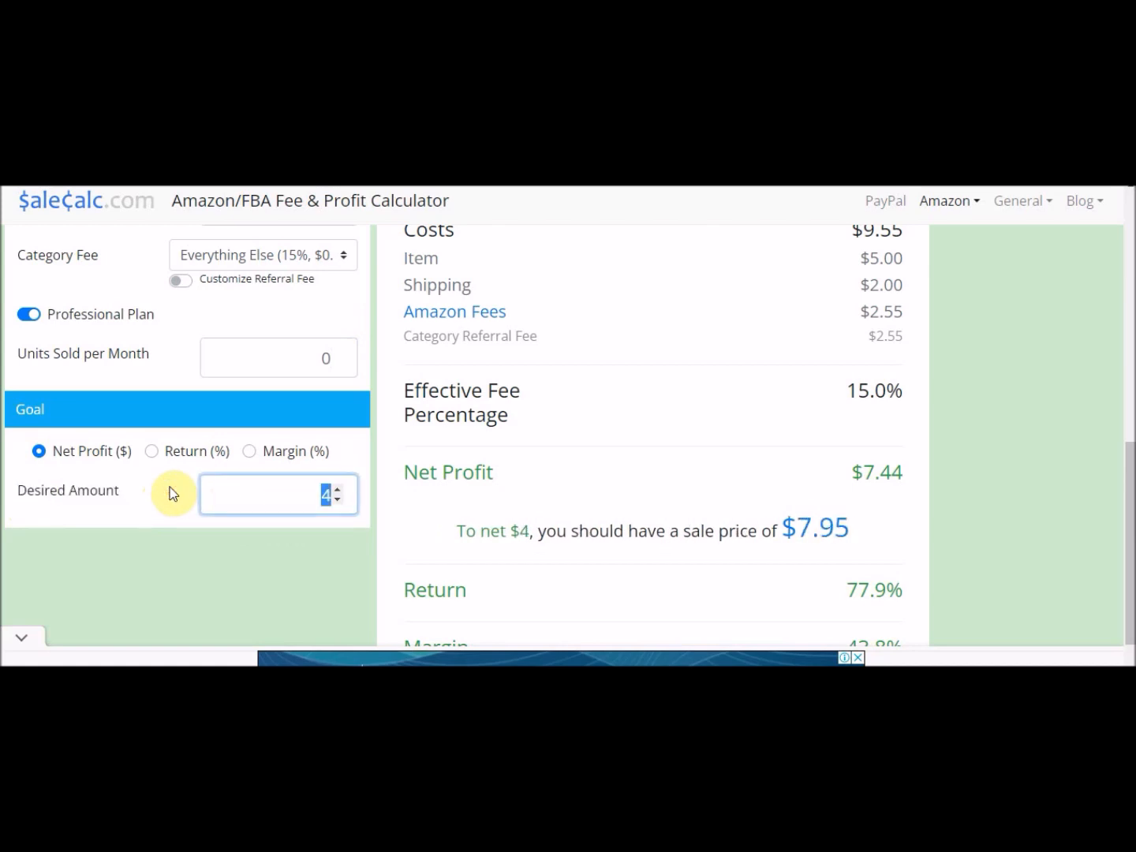
pyautogui.click(271, 487)
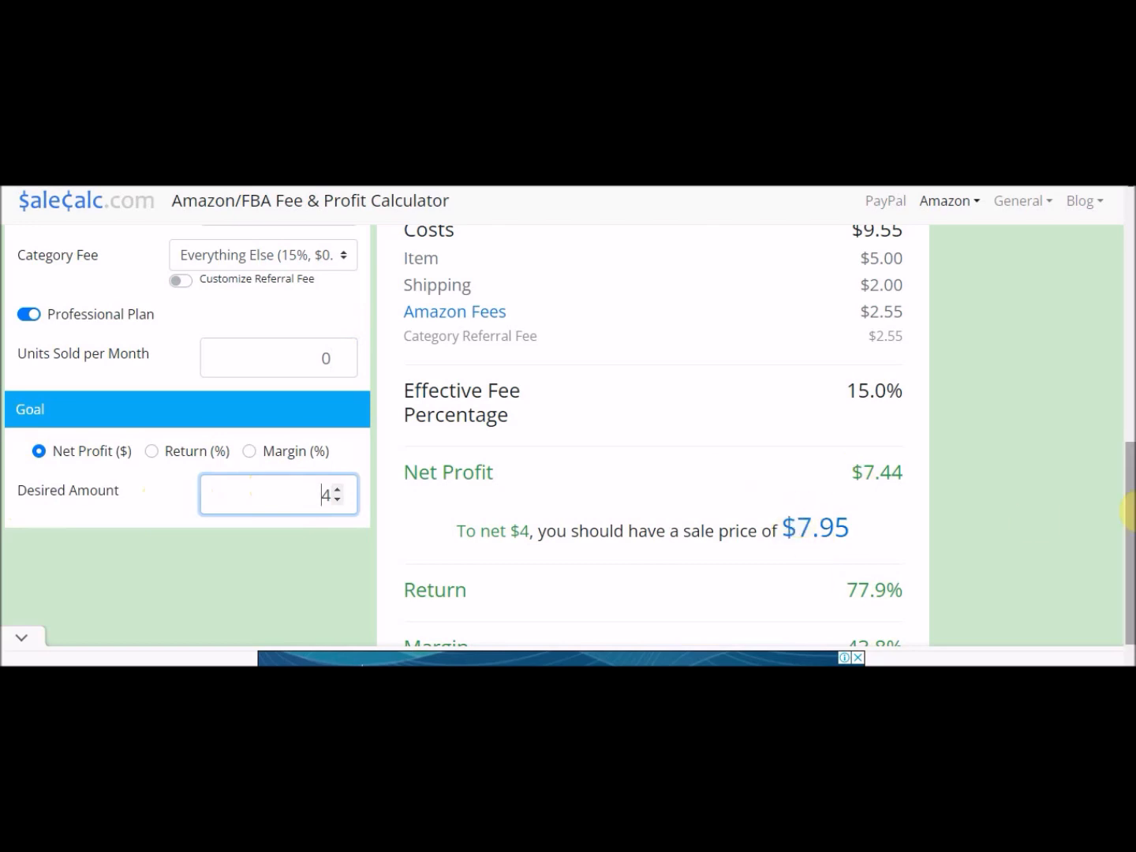
# Examine the suggested sale price and the proceeds and costs breakdown in the results.
pyautogui.scroll(-1, 1128, 533)
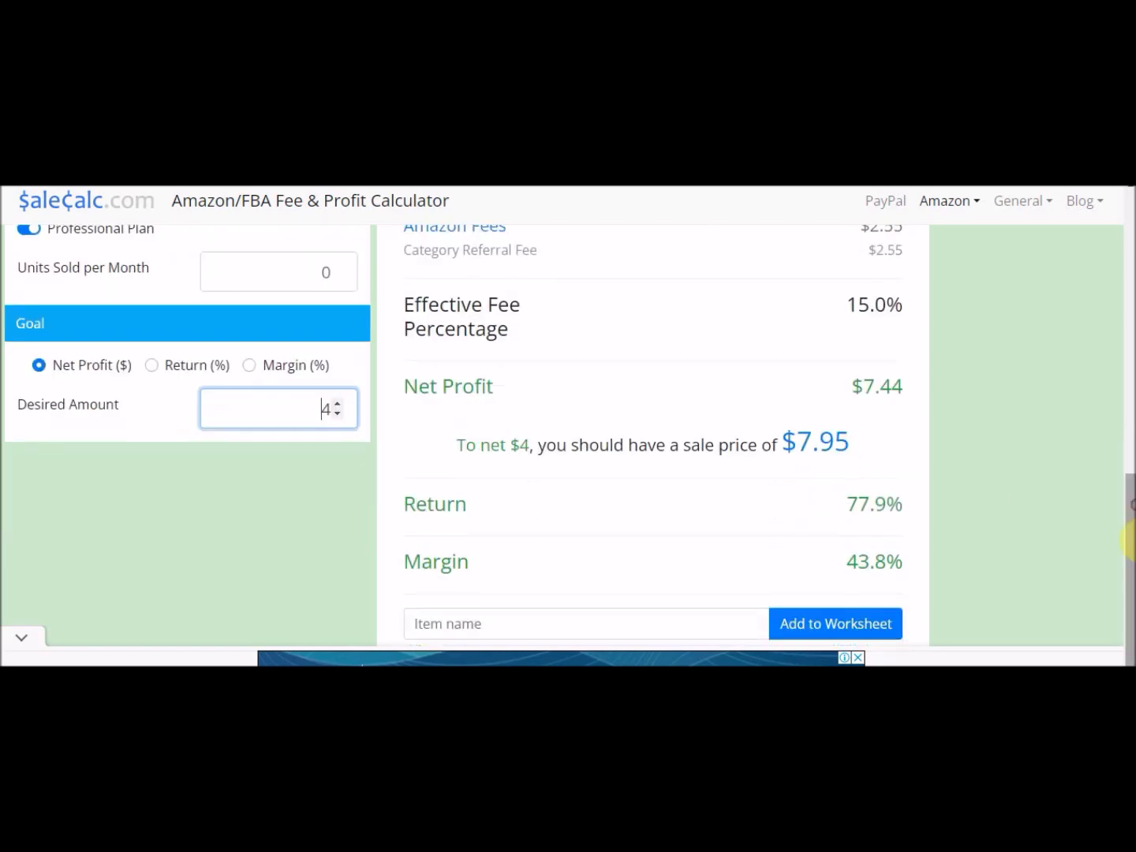
pyautogui.click(832, 450)
pyautogui.moveTo(1129, 587); pyautogui.dragTo(1131, 470)
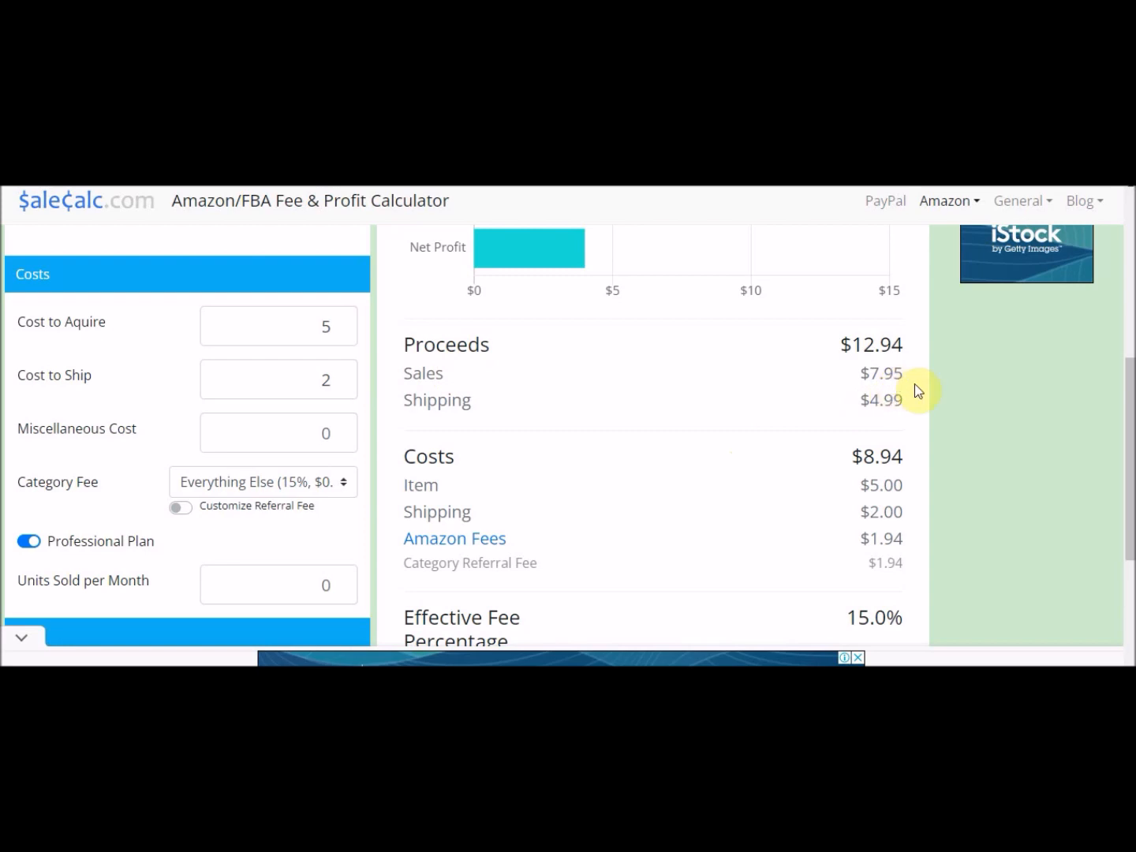
pyautogui.moveTo(907, 375); pyautogui.dragTo(849, 374)
pyautogui.click(849, 380)
pyautogui.doubleClick(906, 407)
pyautogui.click(837, 408)
pyautogui.moveTo(852, 344)
pyautogui.mouseDown()
pyautogui.moveTo(905, 348)
pyautogui.moveTo(860, 345)
pyautogui.mouseUp()
pyautogui.click(908, 347)
pyautogui.click(862, 348)
pyautogui.moveTo(908, 345); pyautogui.dragTo(852, 344)
pyautogui.click(889, 345)
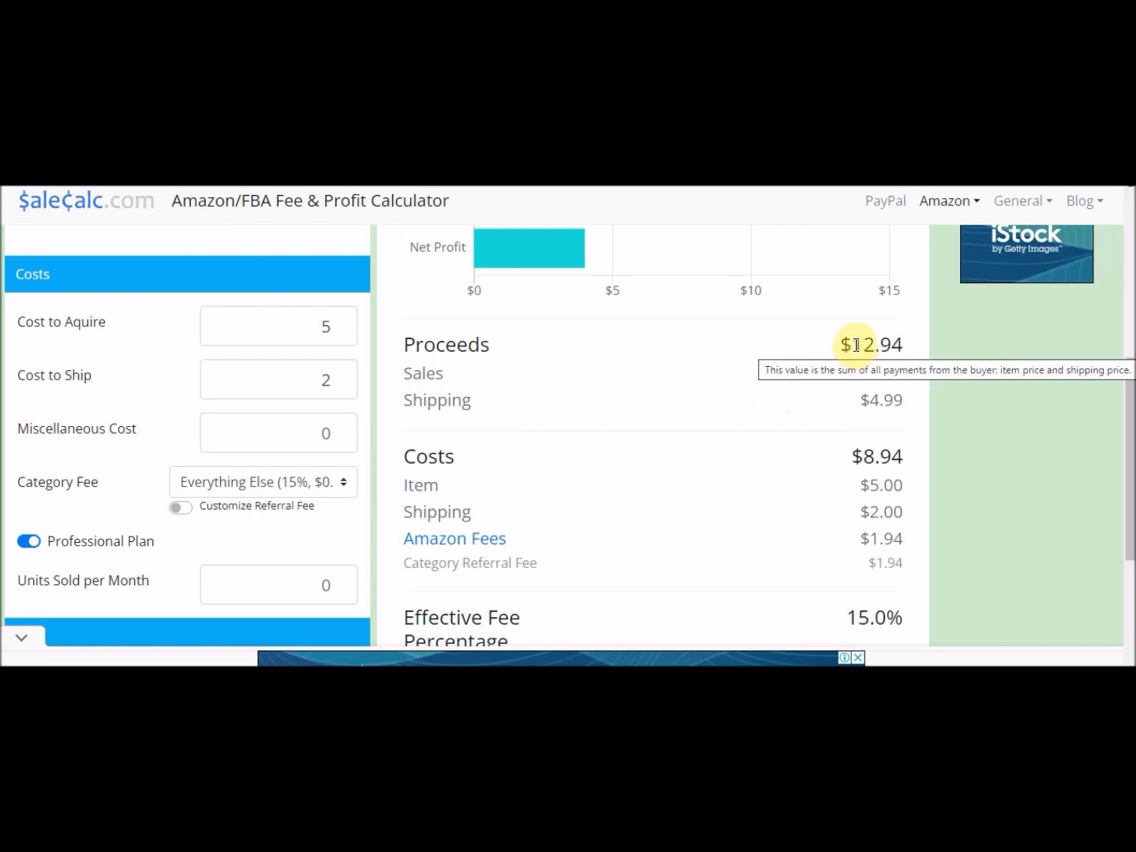
pyautogui.doubleClick(856, 344)
pyautogui.click(905, 355)
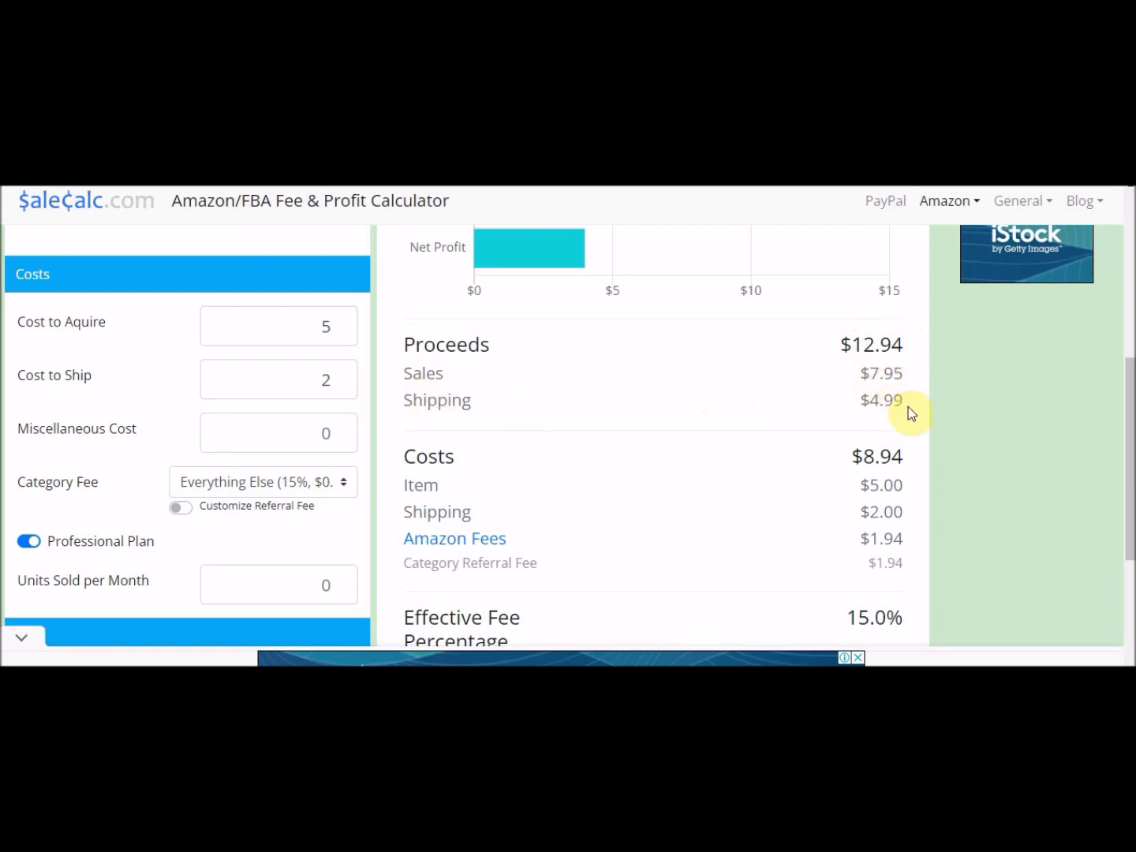
pyautogui.moveTo(908, 406); pyautogui.dragTo(871, 404)
pyautogui.click(852, 404)
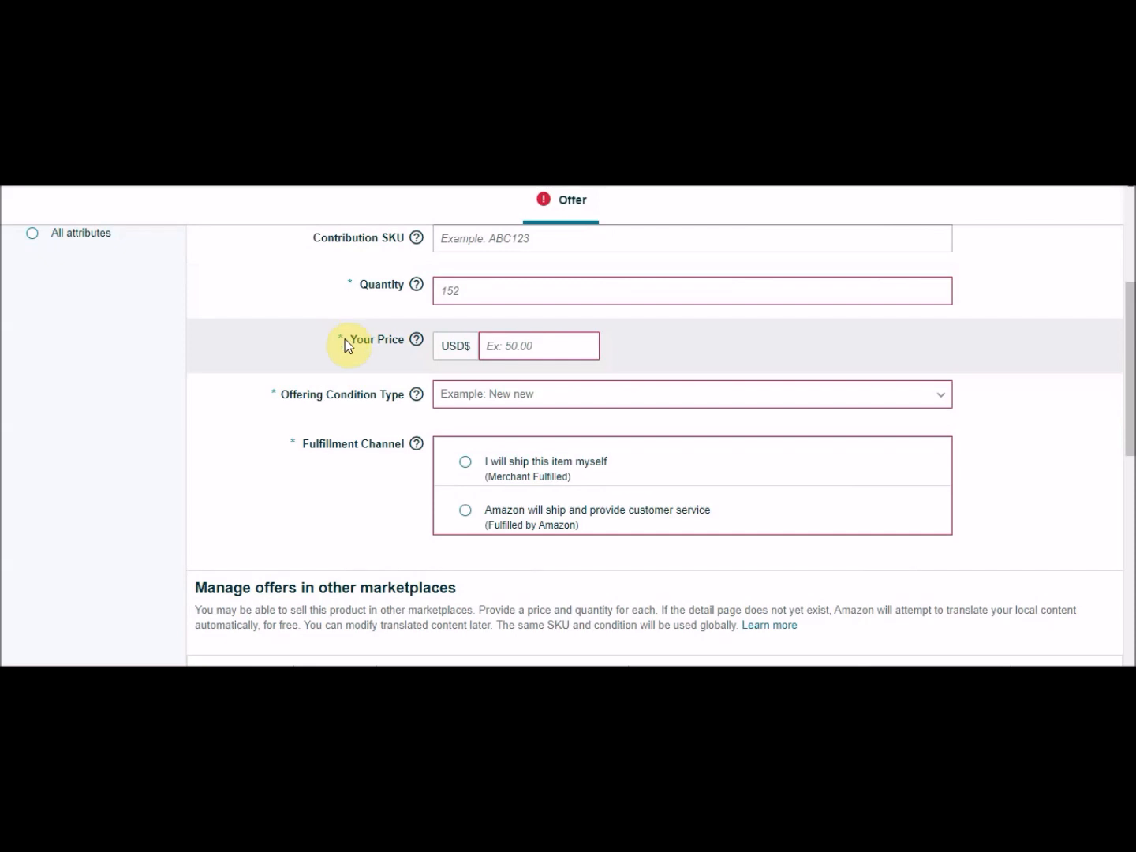
# Return to the offer form and set the Quantity to 2.
pyautogui.click(345, 342)
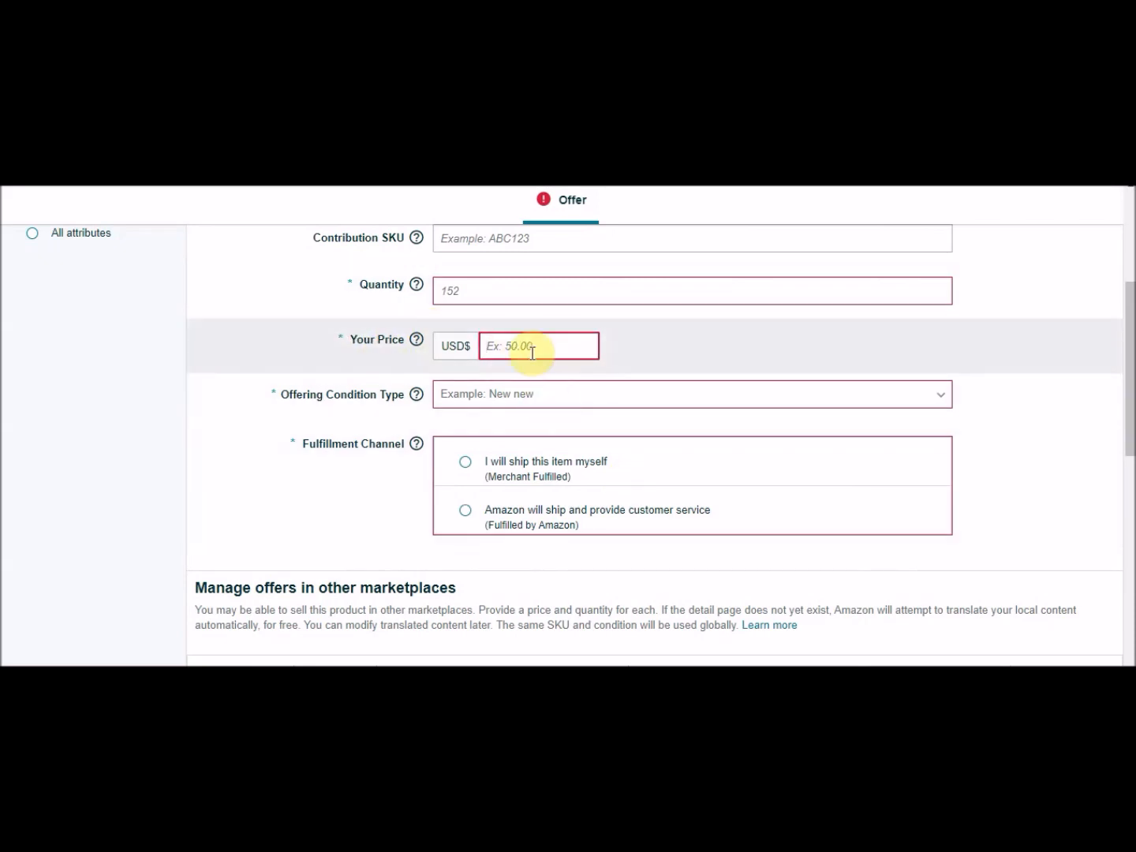
pyautogui.click(490, 288)
pyautogui.write('2')
pyautogui.click(386, 315)
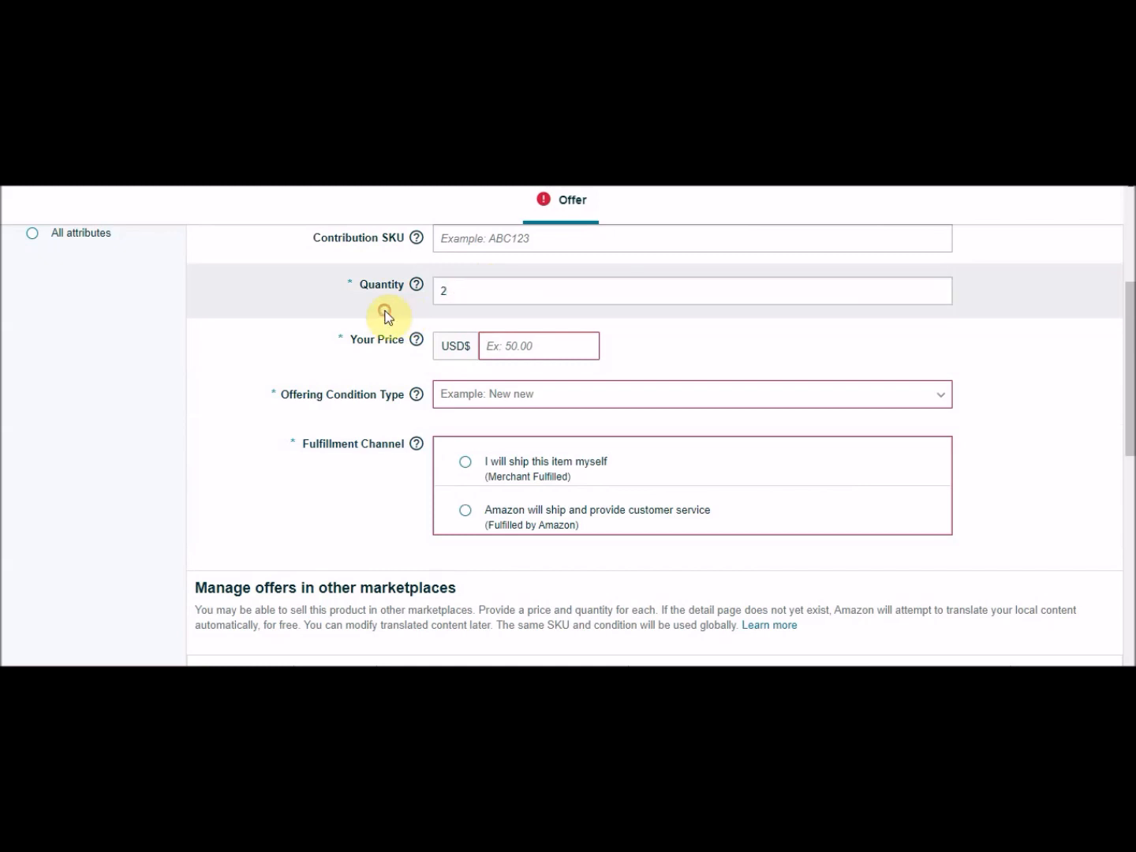
# Copy the calculator's suggested sales price and paste it as Your Price, 7.95.
pyautogui.click(499, 347)
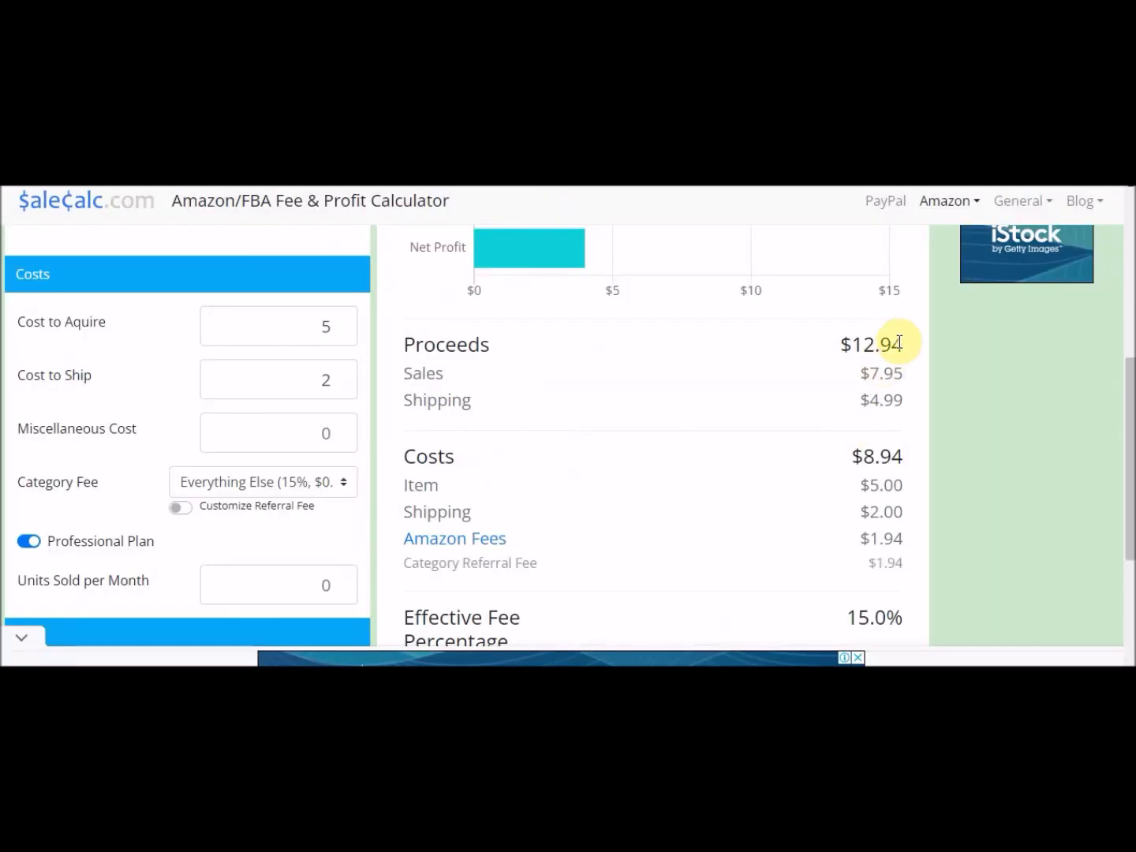
pyautogui.moveTo(905, 373); pyautogui.dragTo(869, 375)
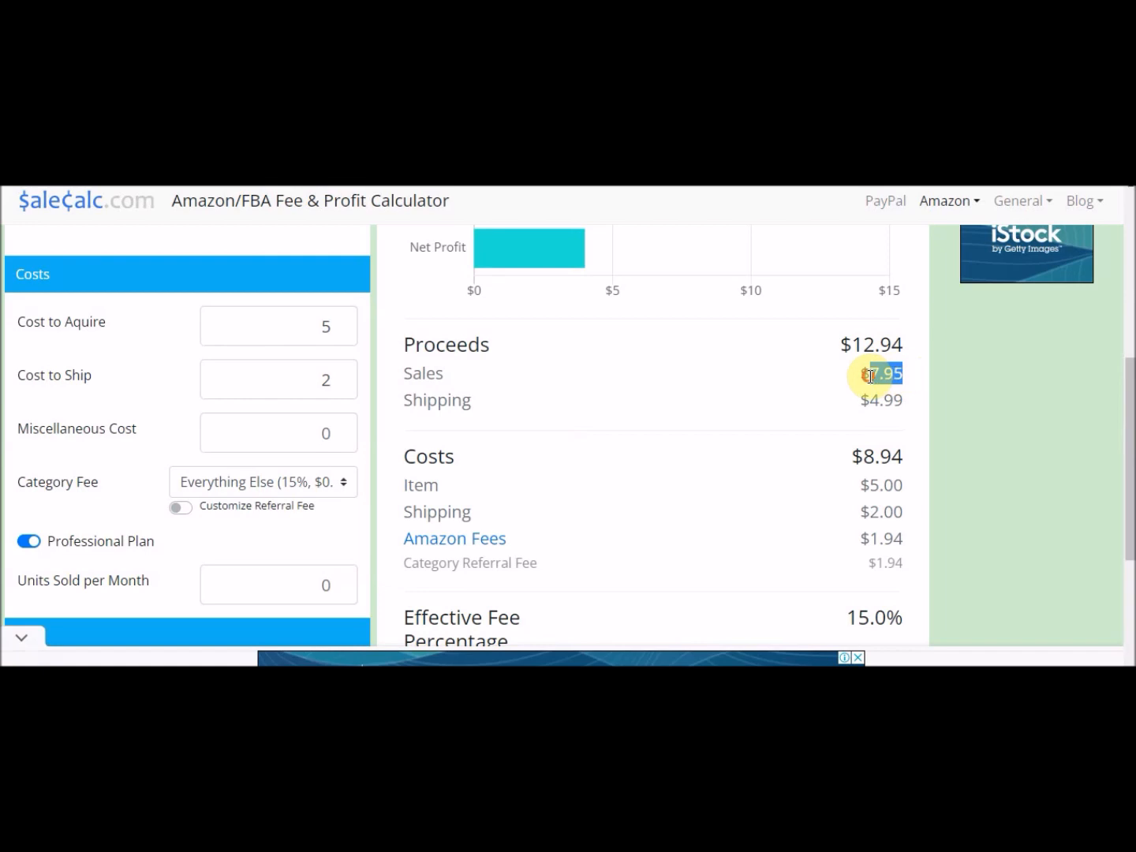
pyautogui.rightClick(868, 377)
pyautogui.click(892, 389)
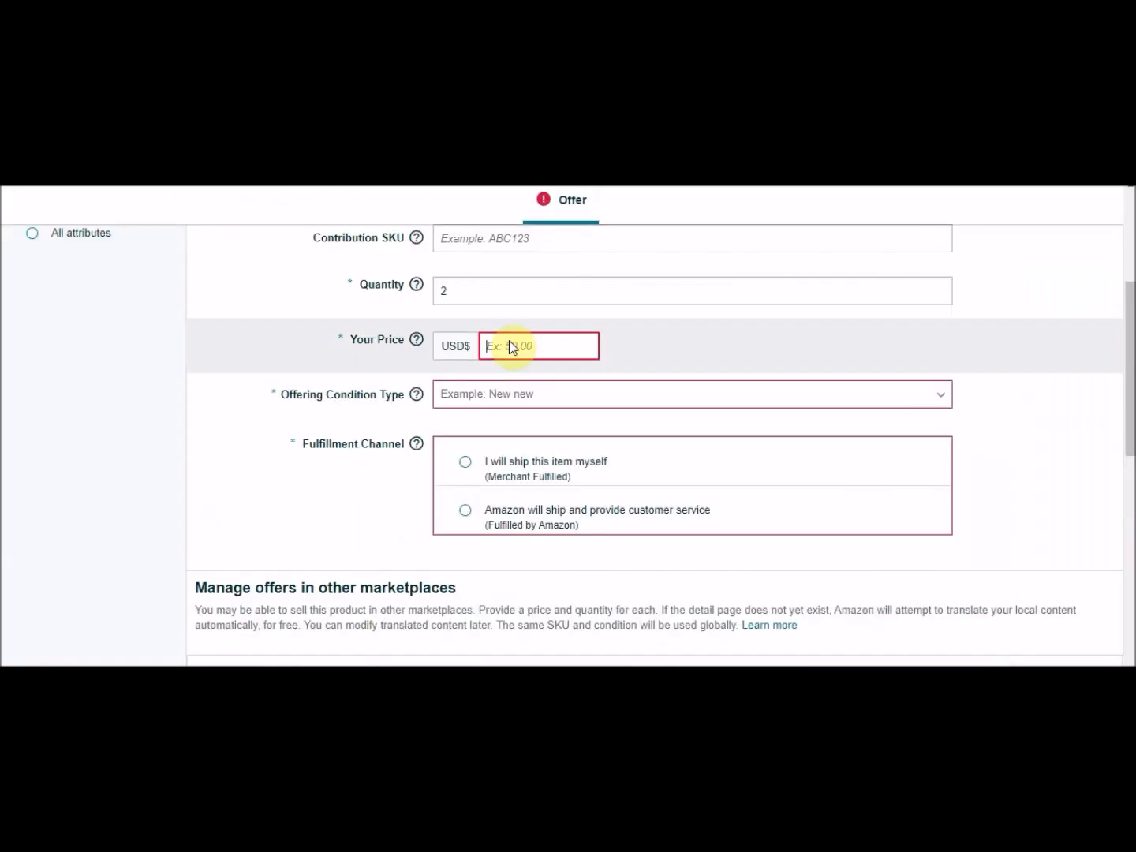
pyautogui.hotkey('ctrl', 'v')
pyautogui.click(680, 335)
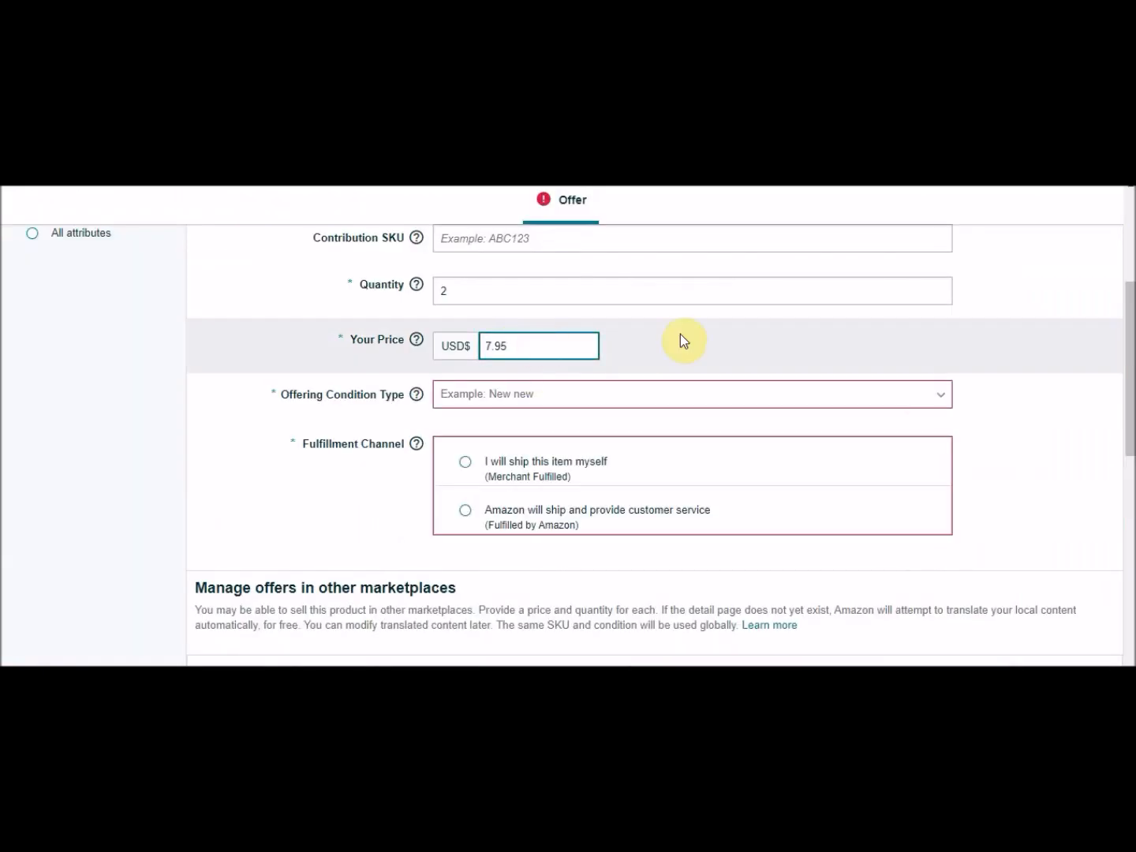
# Set the Offering Condition Type to New.
pyautogui.moveTo(1131, 404); pyautogui.dragTo(1130, 426)
pyautogui.click(445, 318)
pyautogui.click(465, 347)
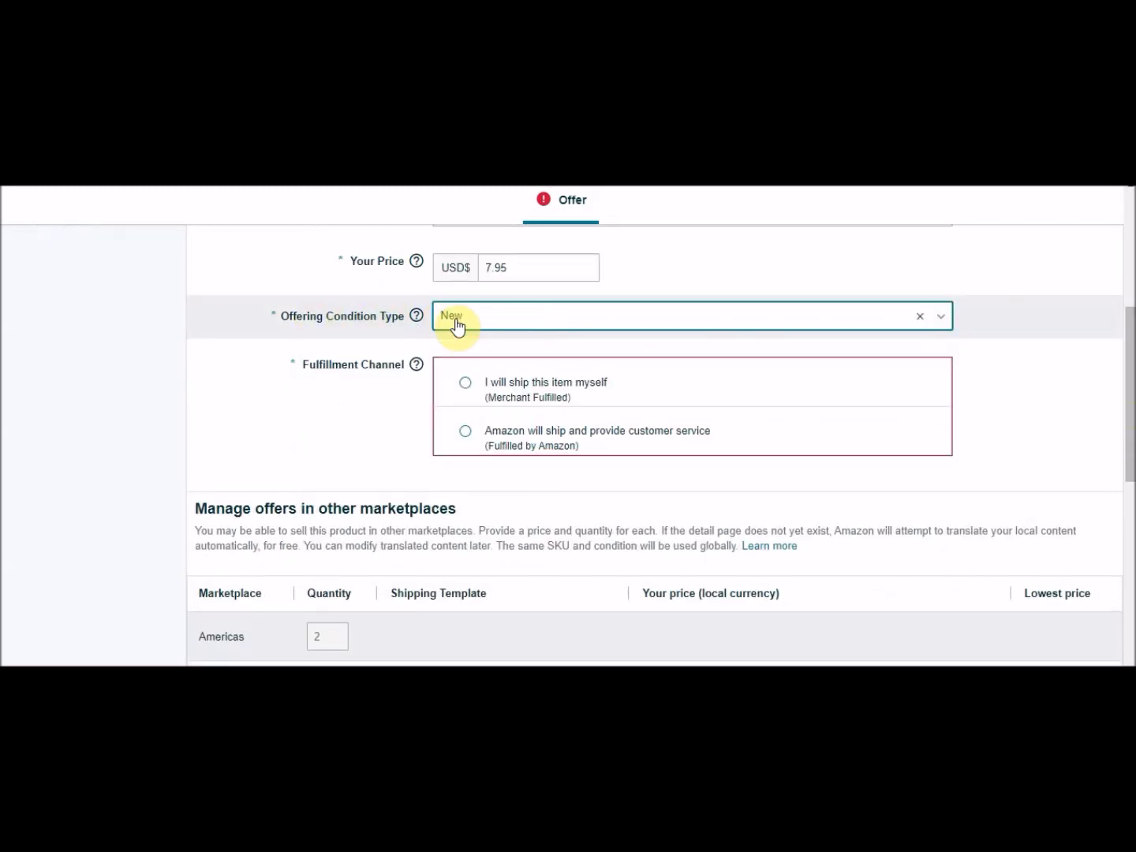
pyautogui.moveTo(281, 317); pyautogui.dragTo(287, 301)
pyautogui.click(481, 322)
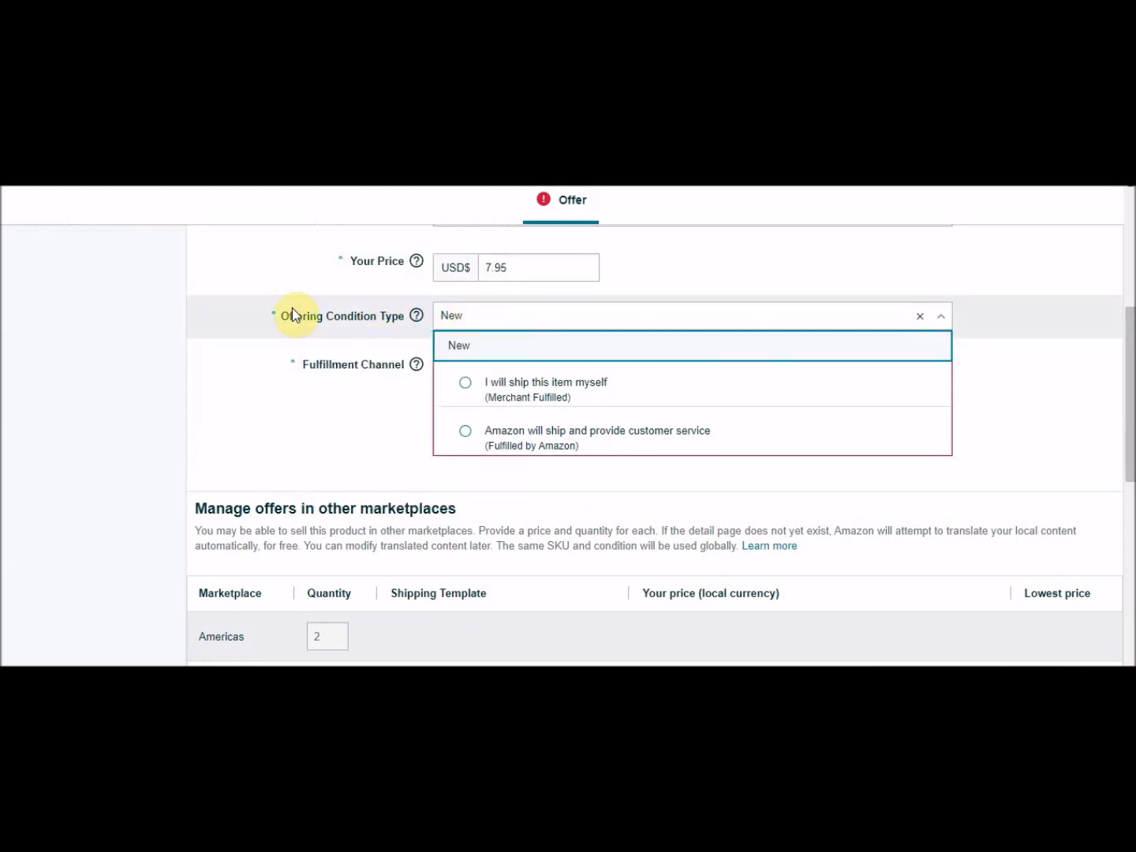
pyautogui.click(252, 312)
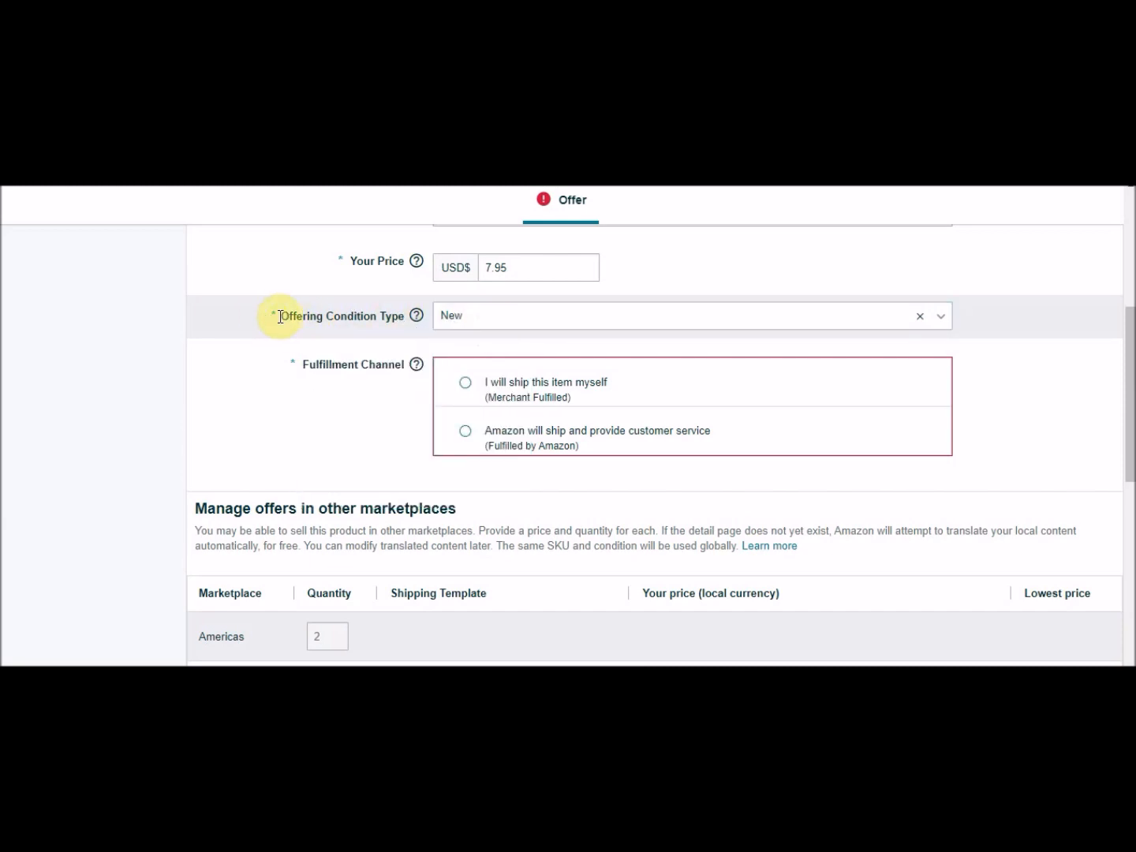
# Set the fulfillment channel to ship the item yourself (Merchant Fulfilled).
pyautogui.scroll(-1, 461, 347)
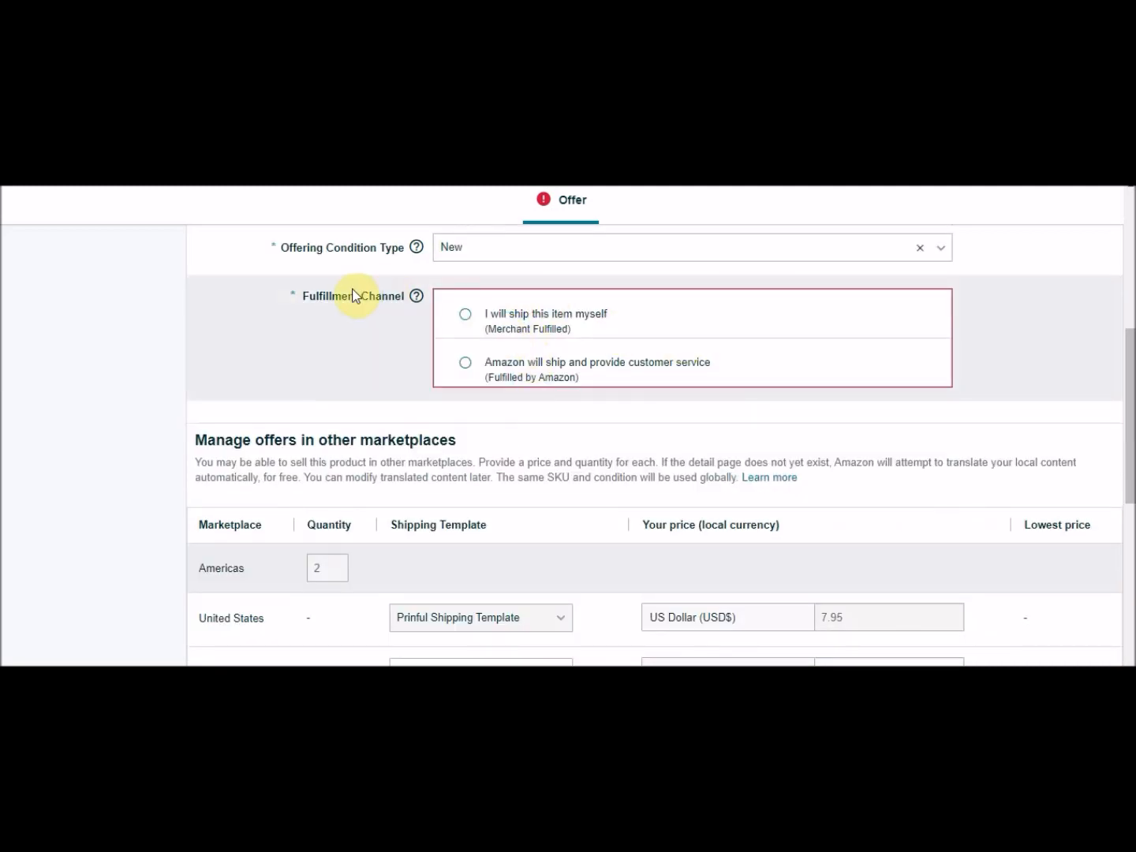
pyautogui.click(465, 315)
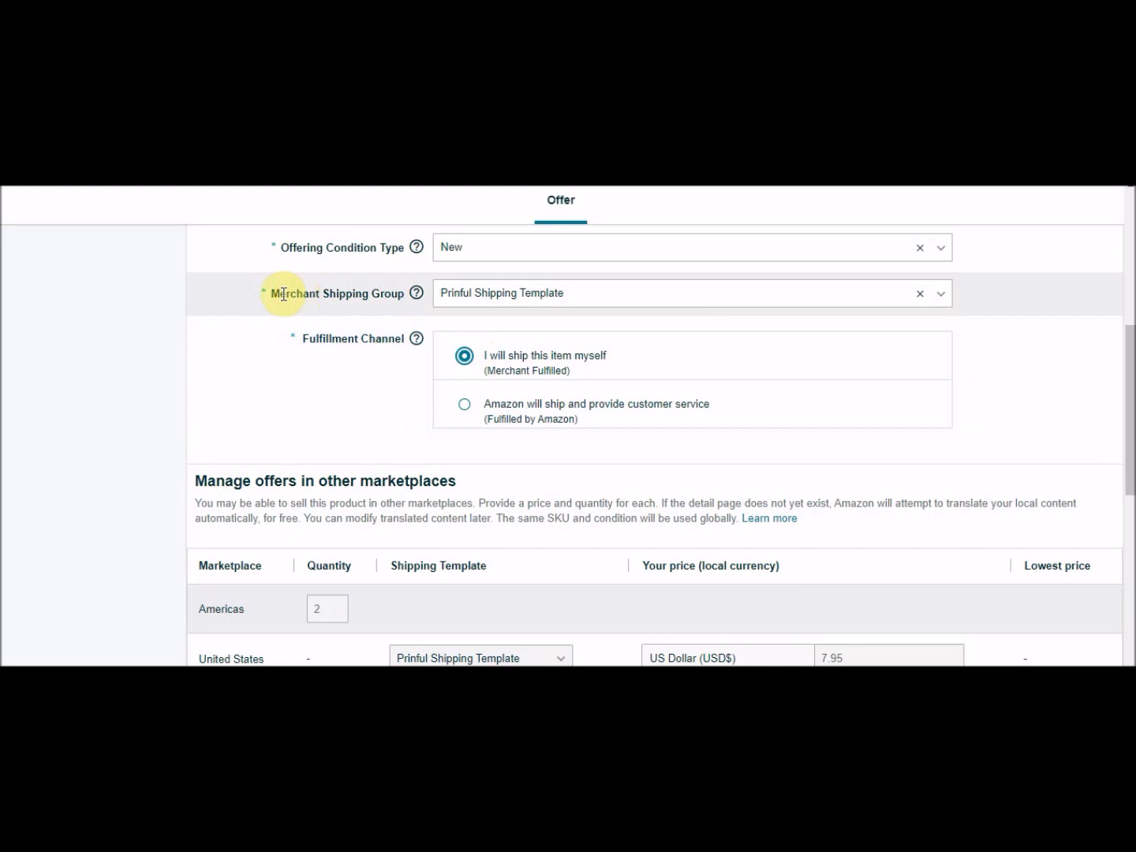
# Examine the Merchant Shipping Group options and review the remaining offer form down to its end.
pyautogui.moveTo(269, 293); pyautogui.dragTo(396, 297)
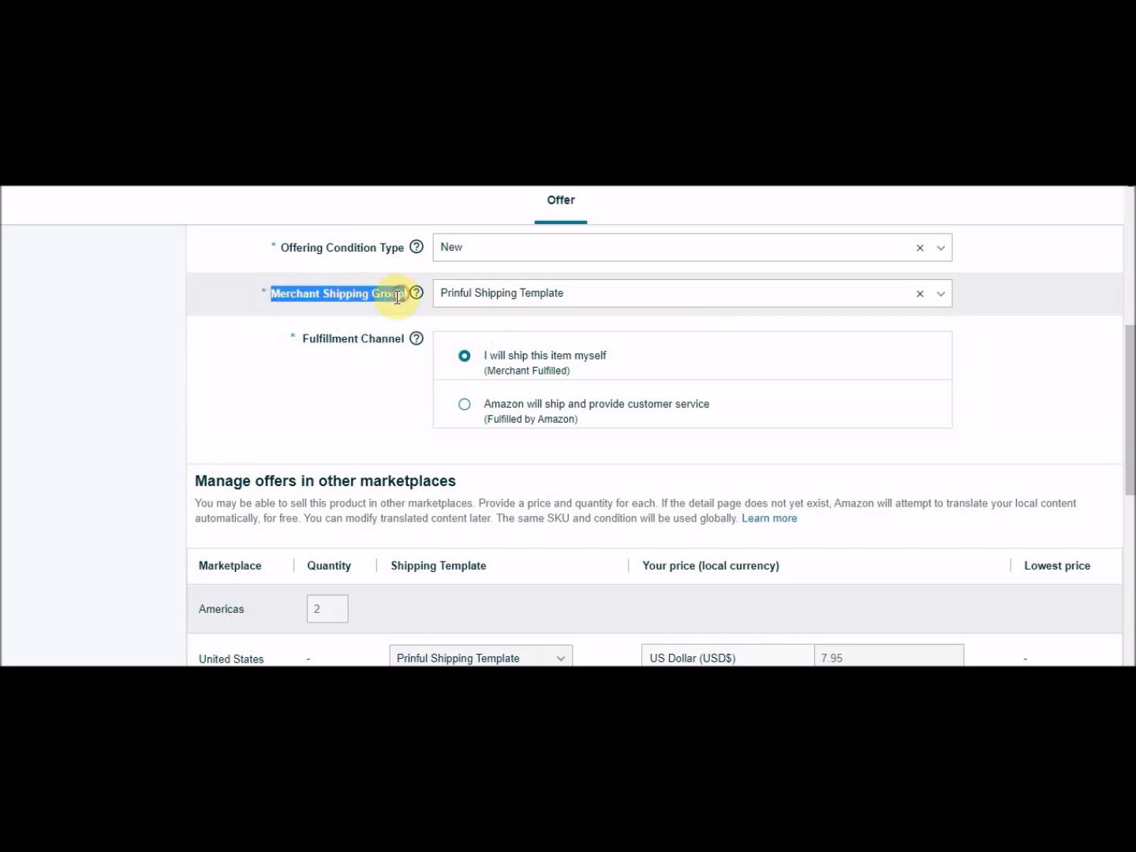
pyautogui.click(389, 301)
pyautogui.click(510, 295)
pyautogui.click(510, 295)
pyautogui.click(513, 297)
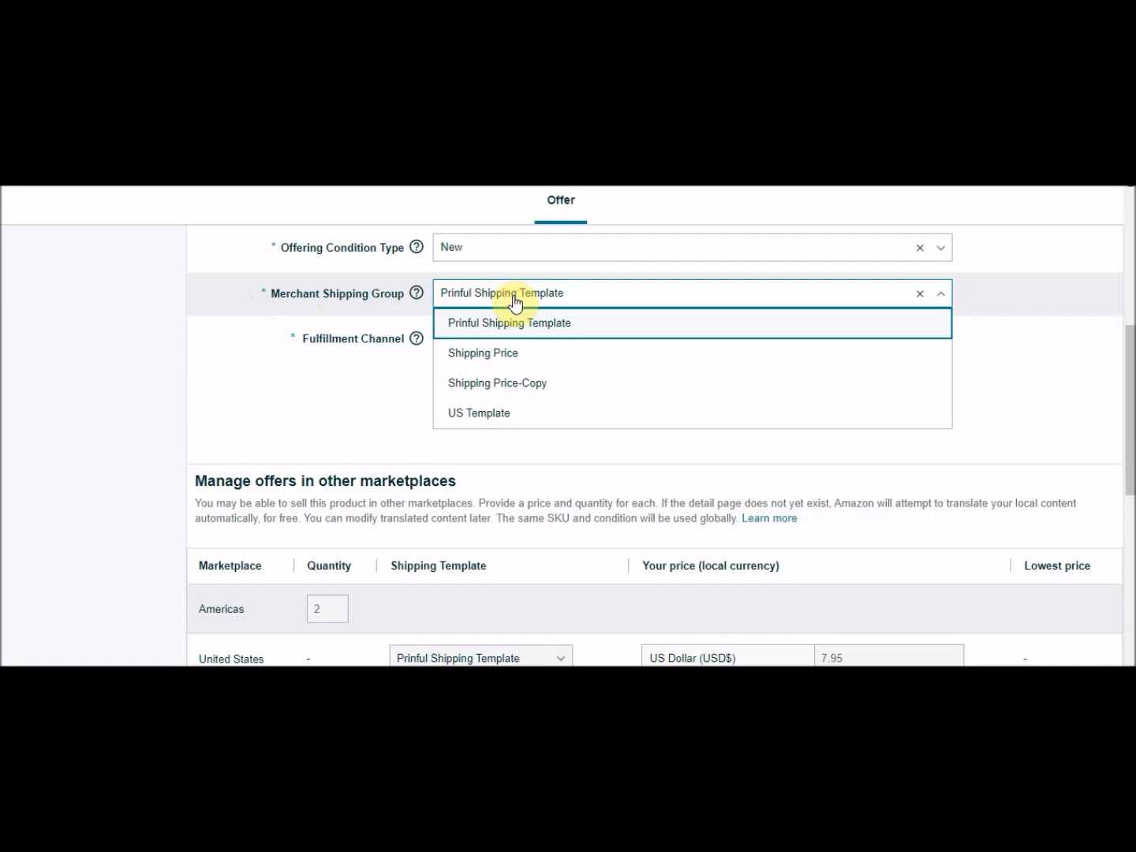
pyautogui.click(295, 295)
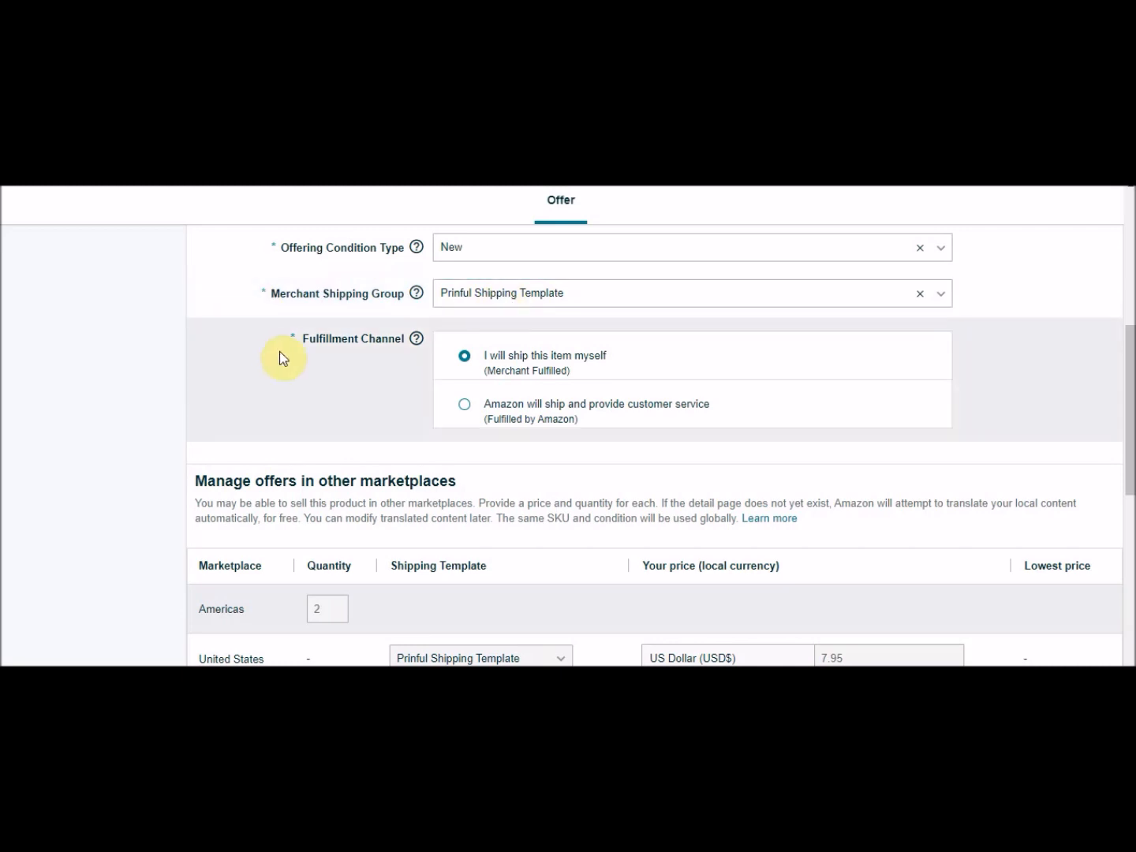
pyautogui.click(526, 291)
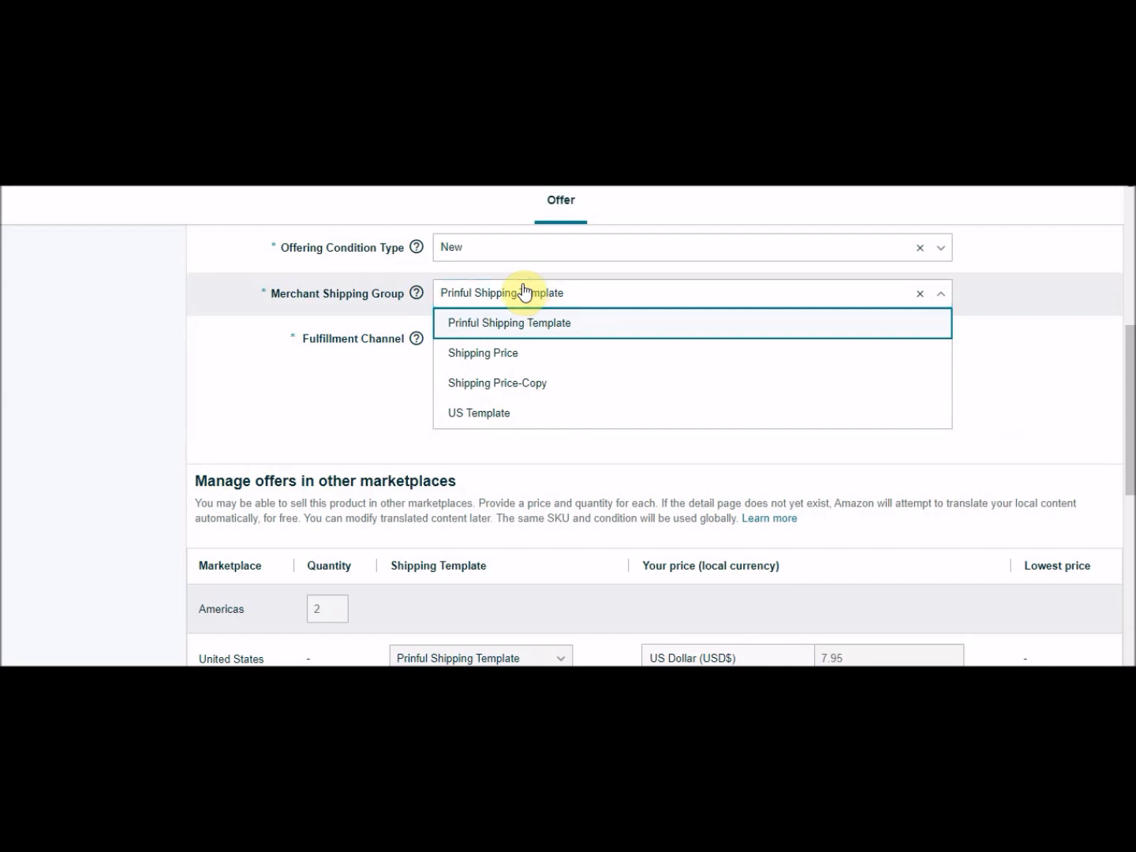
pyautogui.moveTo(266, 294); pyautogui.dragTo(299, 297)
pyautogui.click(295, 297)
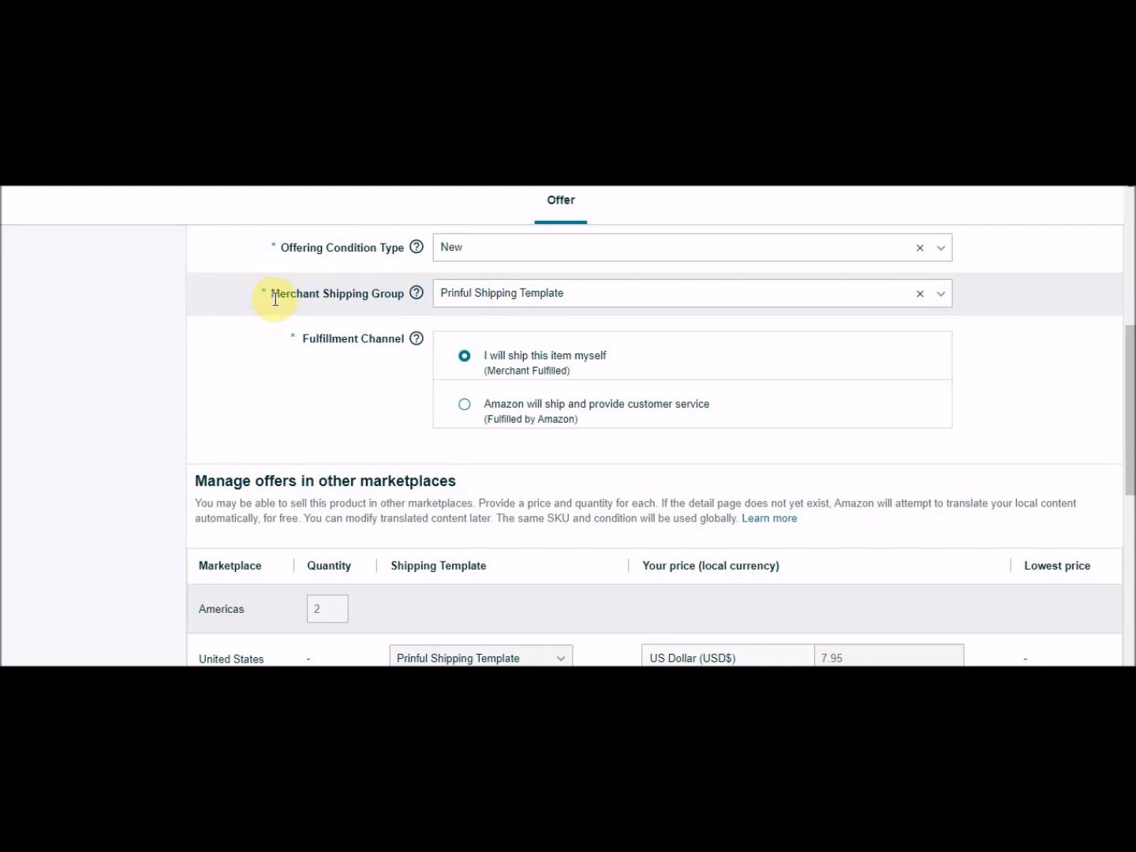
pyautogui.click(472, 299)
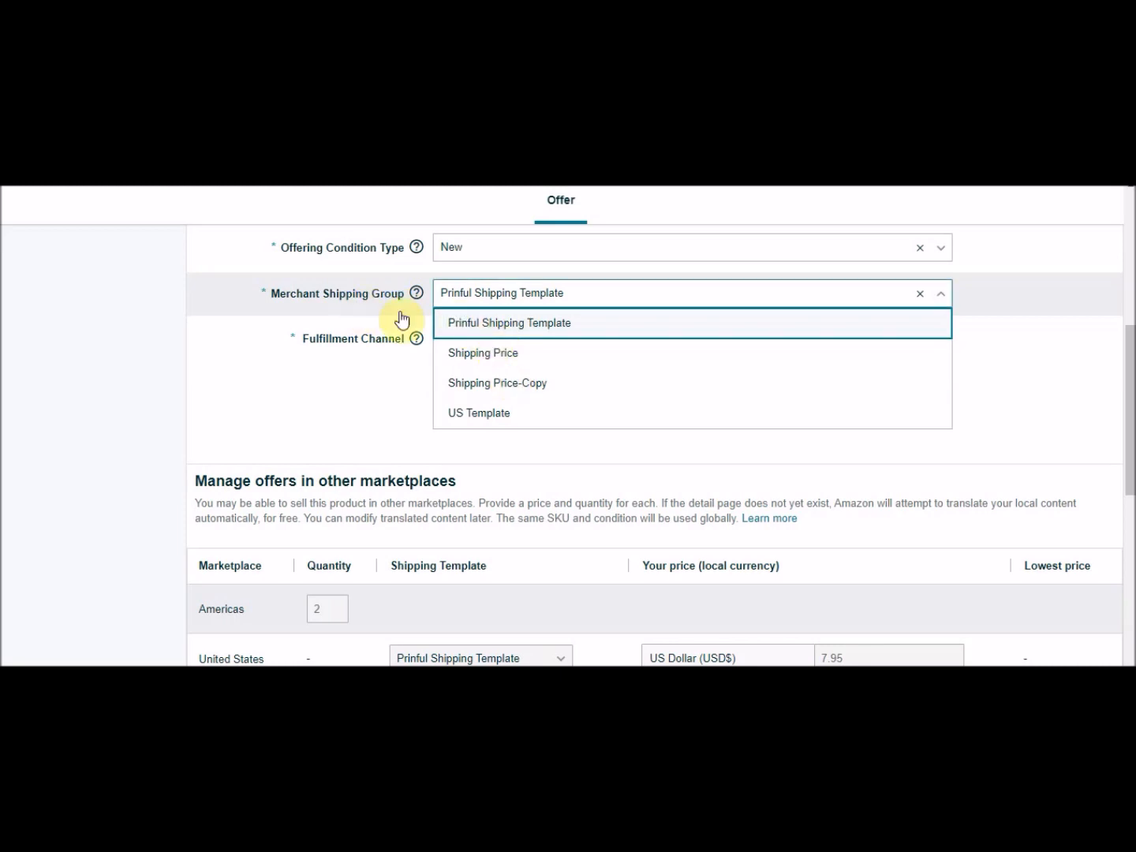
pyautogui.click(312, 291)
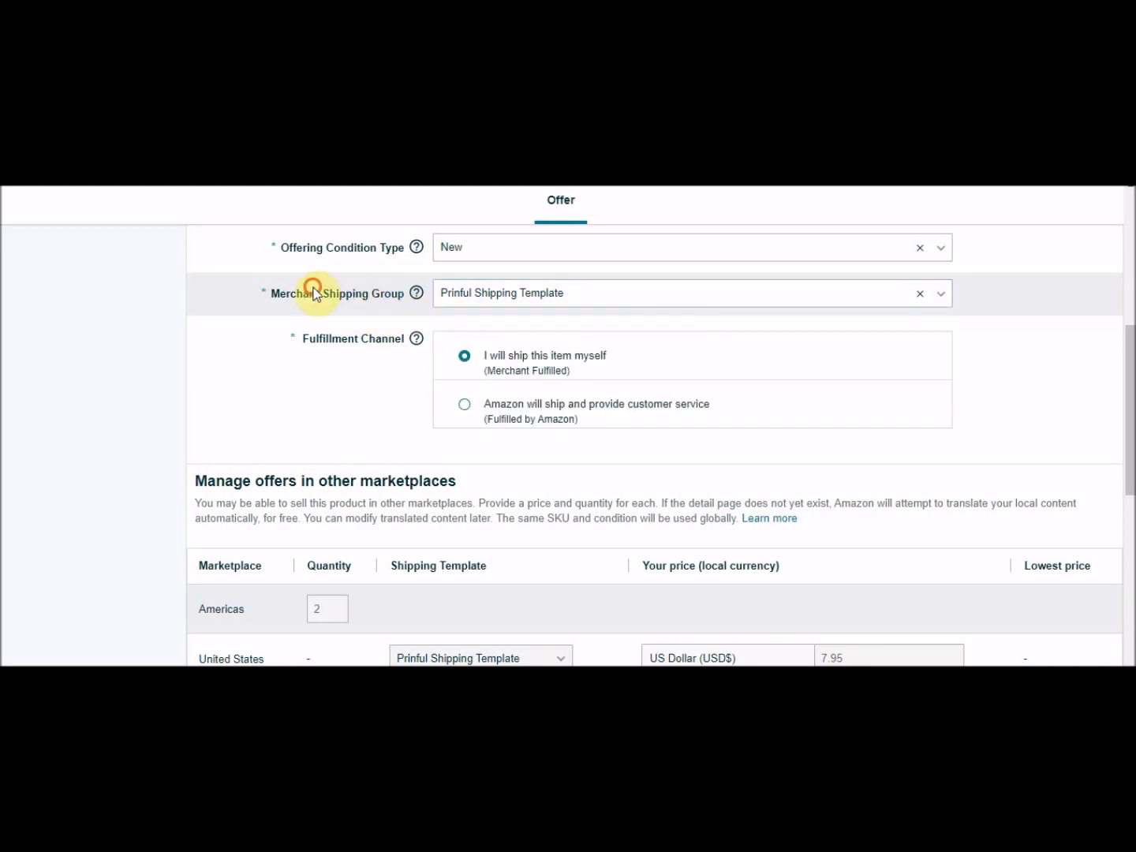
pyautogui.moveTo(1131, 403); pyautogui.dragTo(1124, 615)
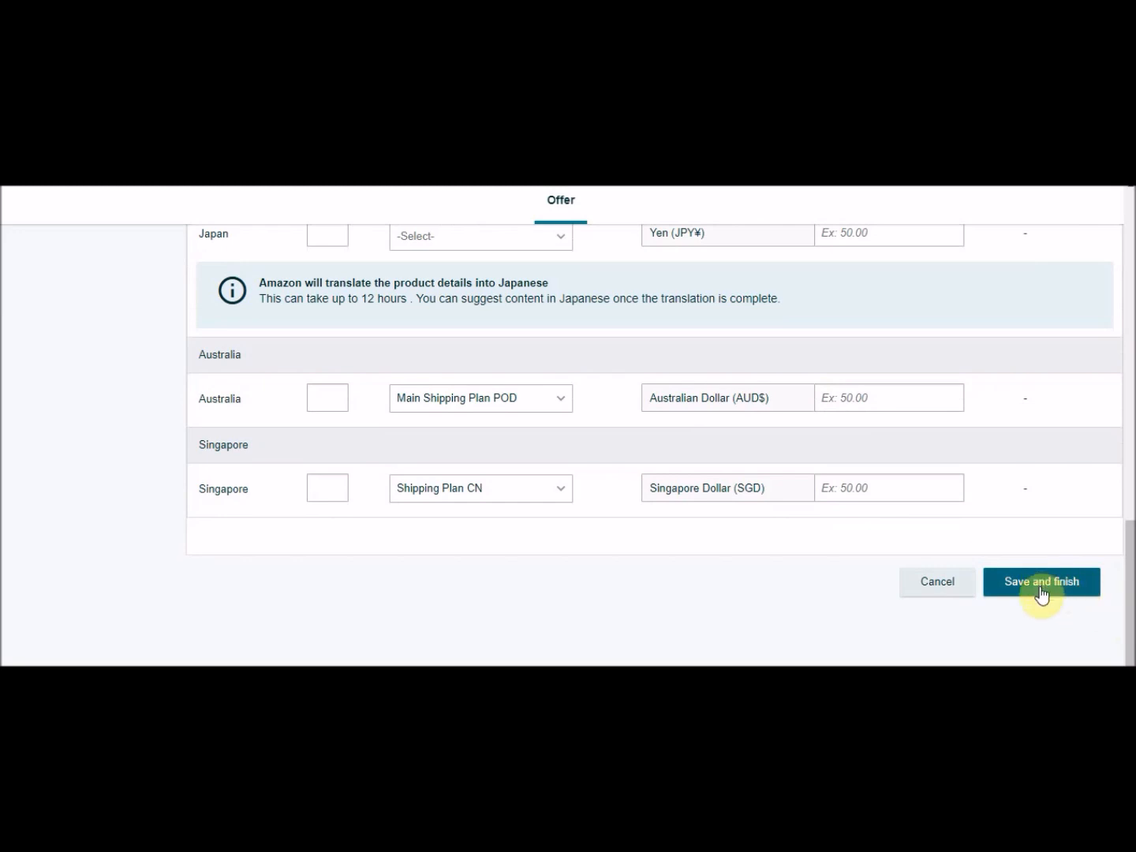
pyautogui.moveTo(1132, 613); pyautogui.dragTo(1130, 370)
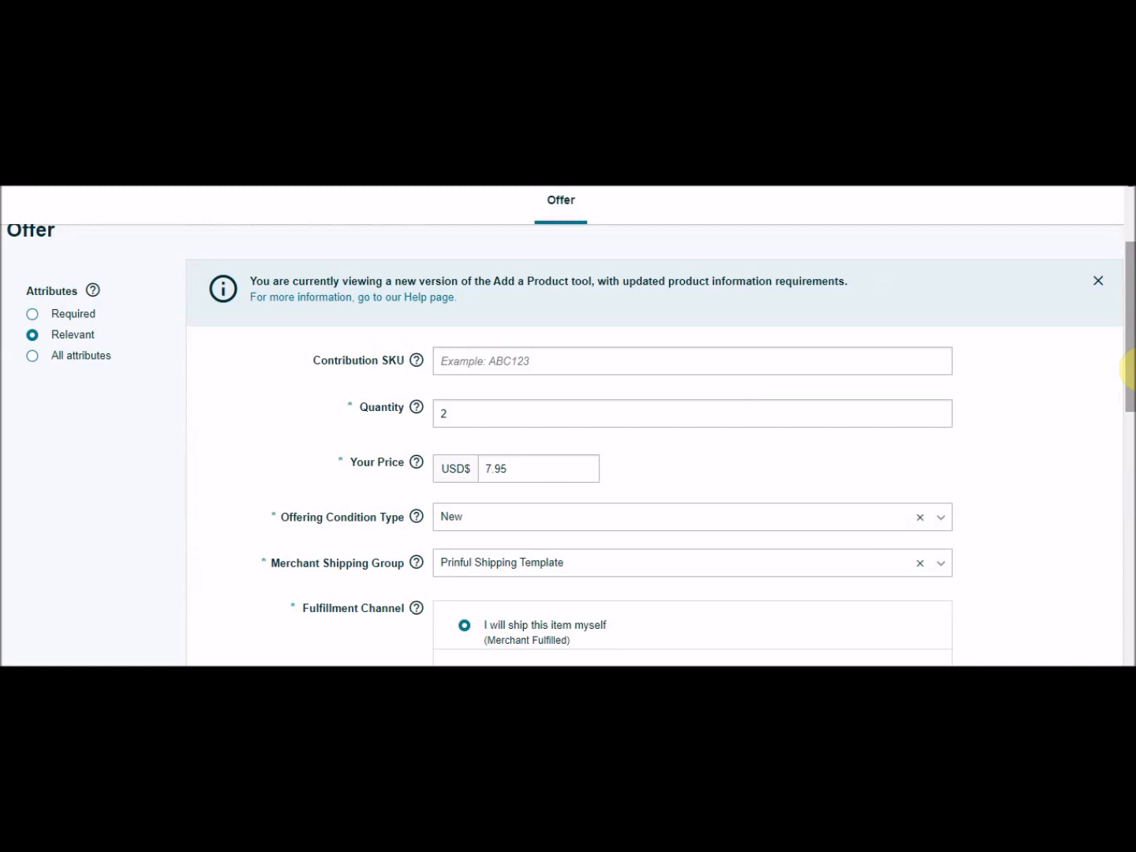
pyautogui.moveTo(1128, 369); pyautogui.dragTo(1128, 394)
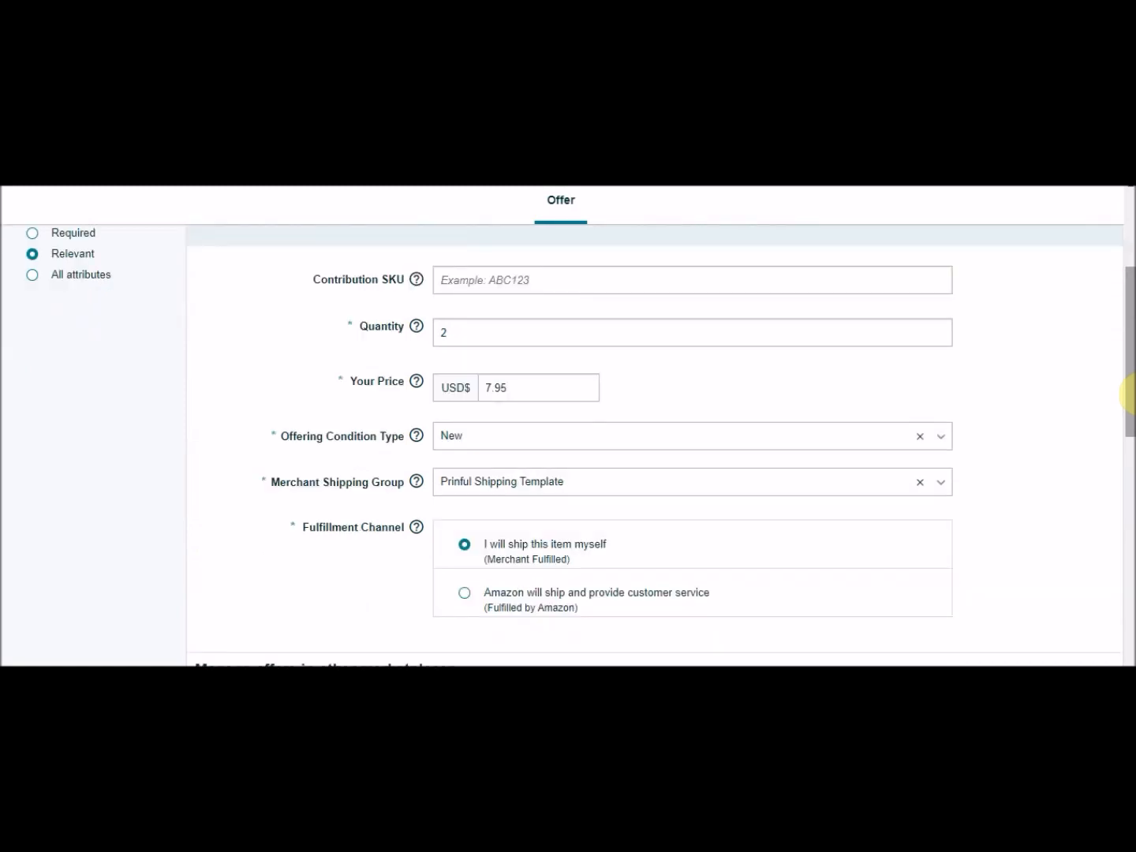